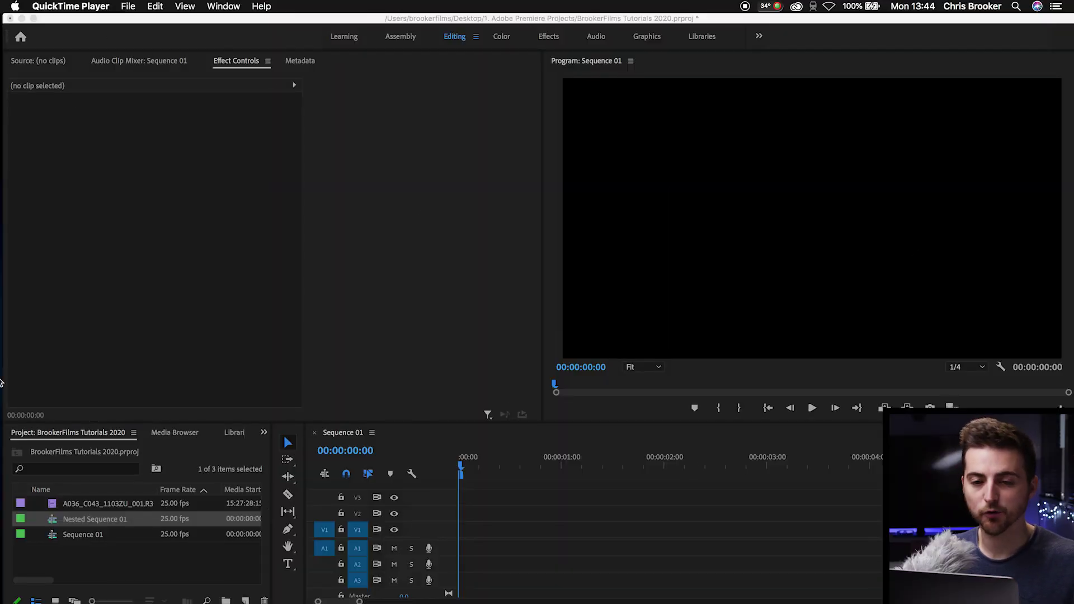
- Switch from QuickTime Player to the BrookerFilms Tutorials 2020 project in Premiere Pro
{"action": "left_click", "coordinate": [493, 480]}
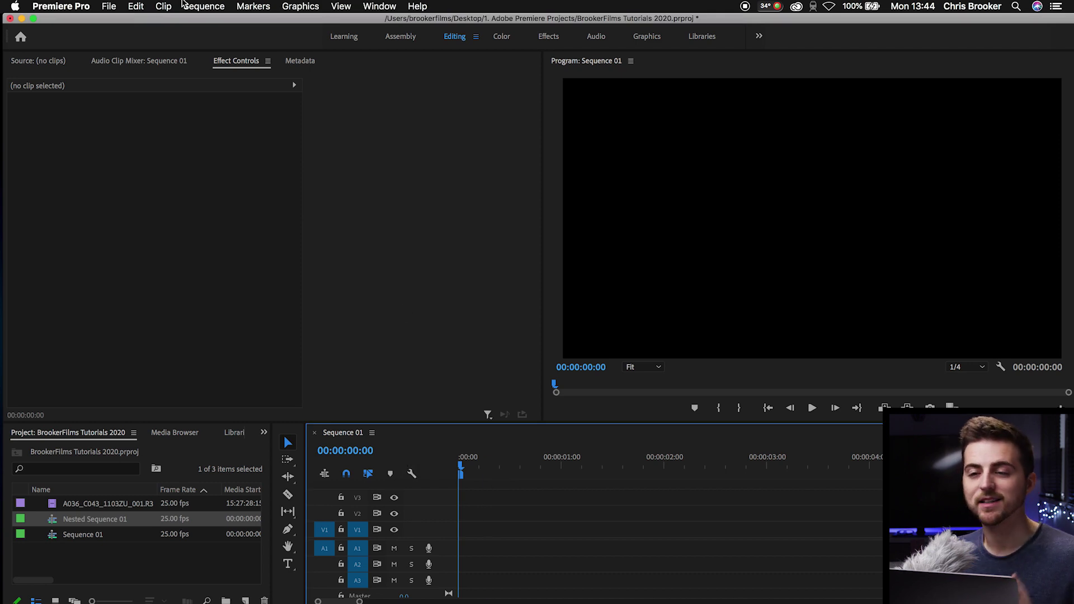
- Create a new legacy title named Title 01 and widen the title canvas
{"action": "left_click", "coordinate": [109, 6]}
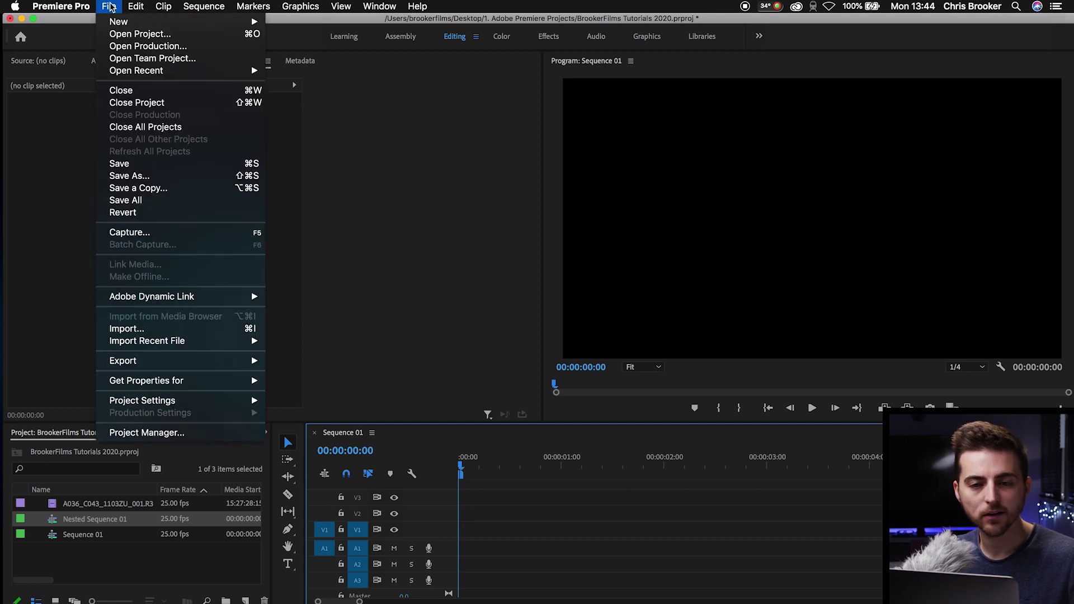
{"action": "mouse_move", "coordinate": [114, 23]}
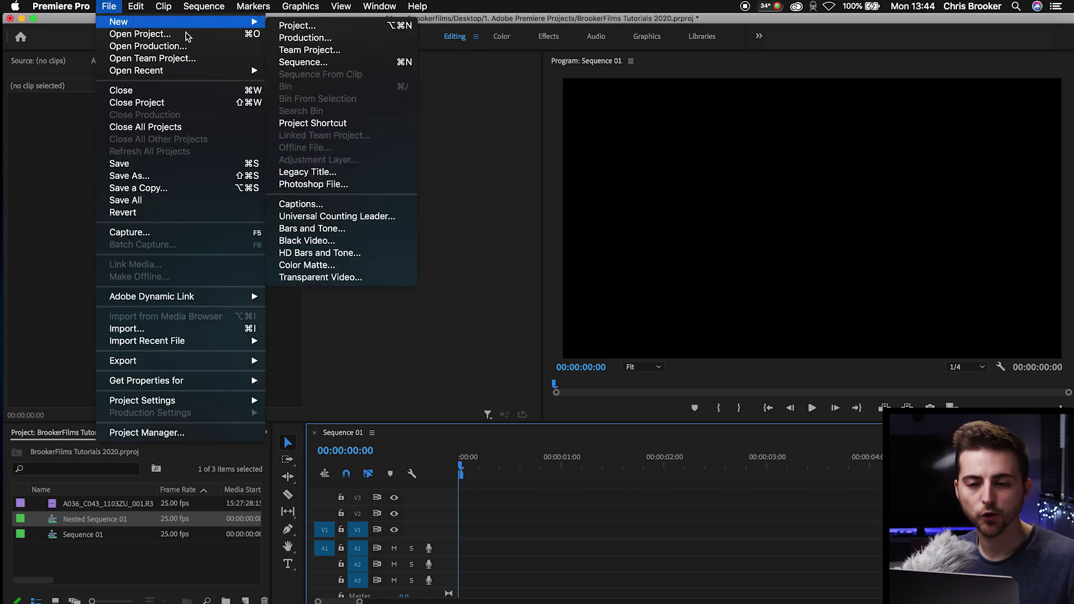
{"action": "left_click", "coordinate": [317, 173]}
{"action": "key", "text": "Return"}
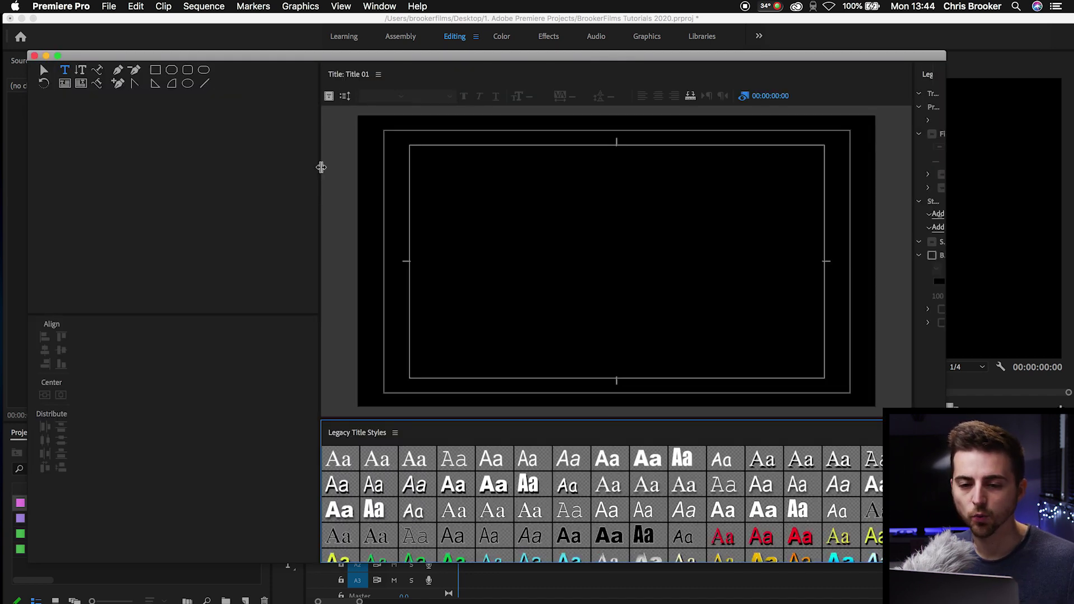
{"action": "left_click_drag", "start_coordinate": [319, 211], "coordinate": [160, 233]}
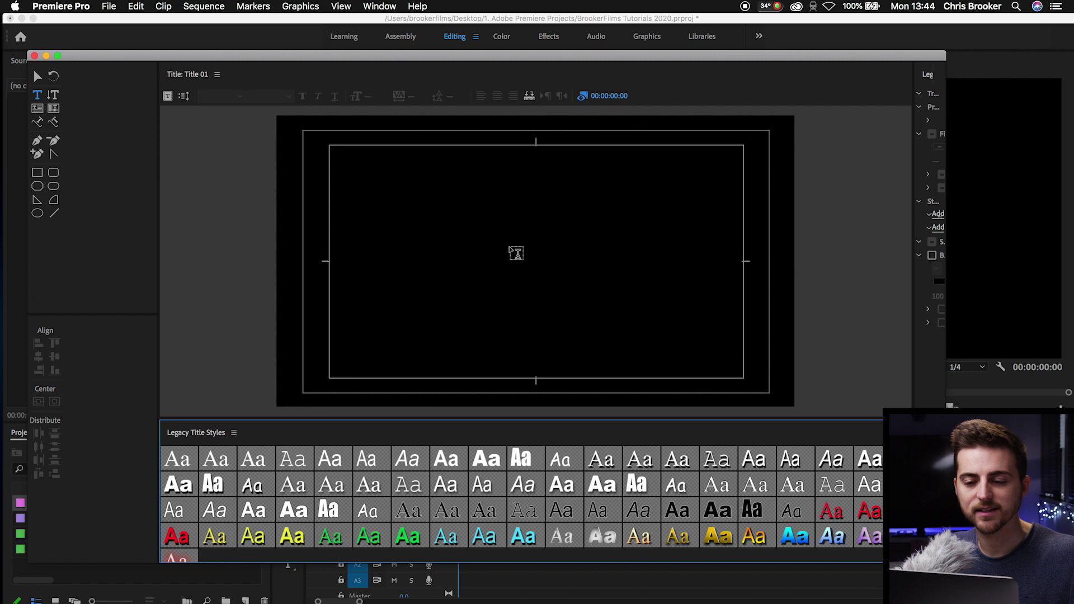
- Type 'BROOKER FILMS' in a text box on the title canvas
{"action": "left_click", "coordinate": [509, 245]}
{"action": "type", "text": "BROOER"}
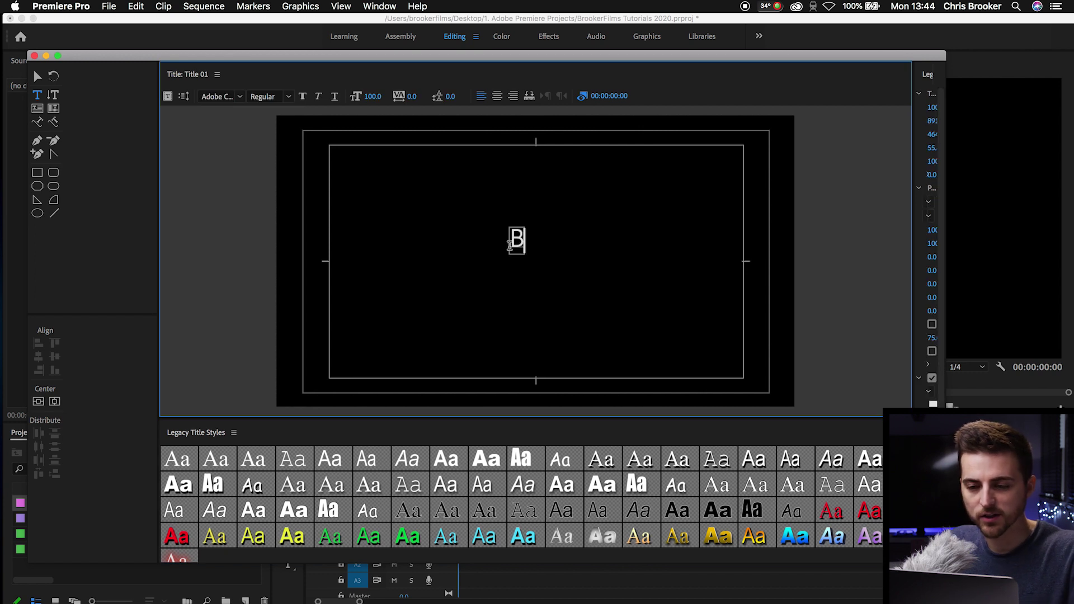
{"action": "key", "text": "BackSpace"}
{"action": "key", "text": "BackSpace"}
{"action": "type", "text": "KER FILMS"}
{"action": "key", "text": "super+a"}
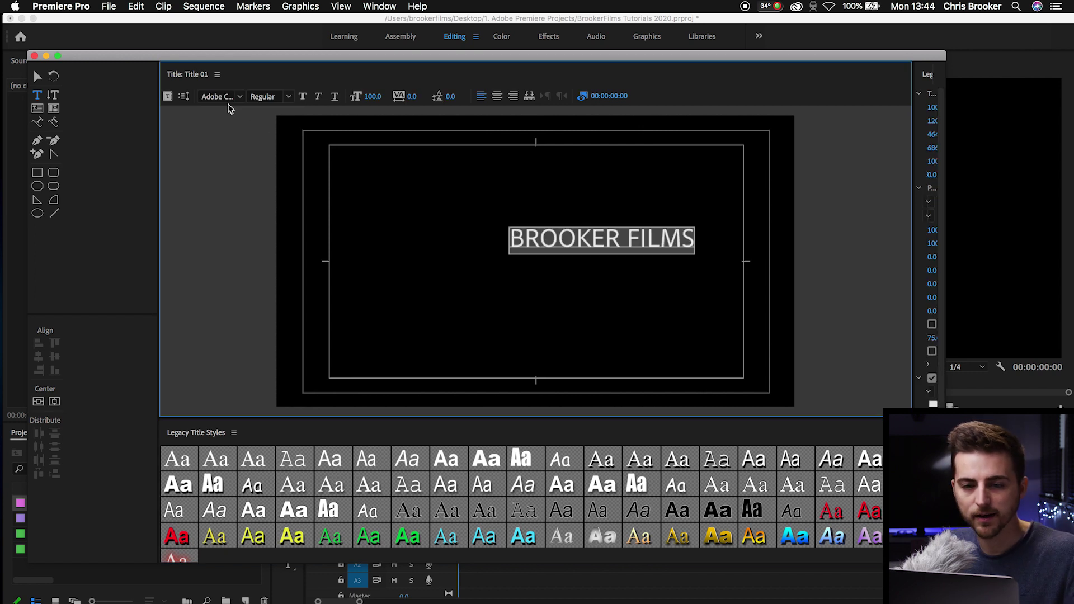
- Style the text as bold Avenir, size 142, white fill, centred horizontally
{"action": "left_click", "coordinate": [214, 96]}
{"action": "type", "text": "Avenir"}
{"action": "key", "text": "Return"}
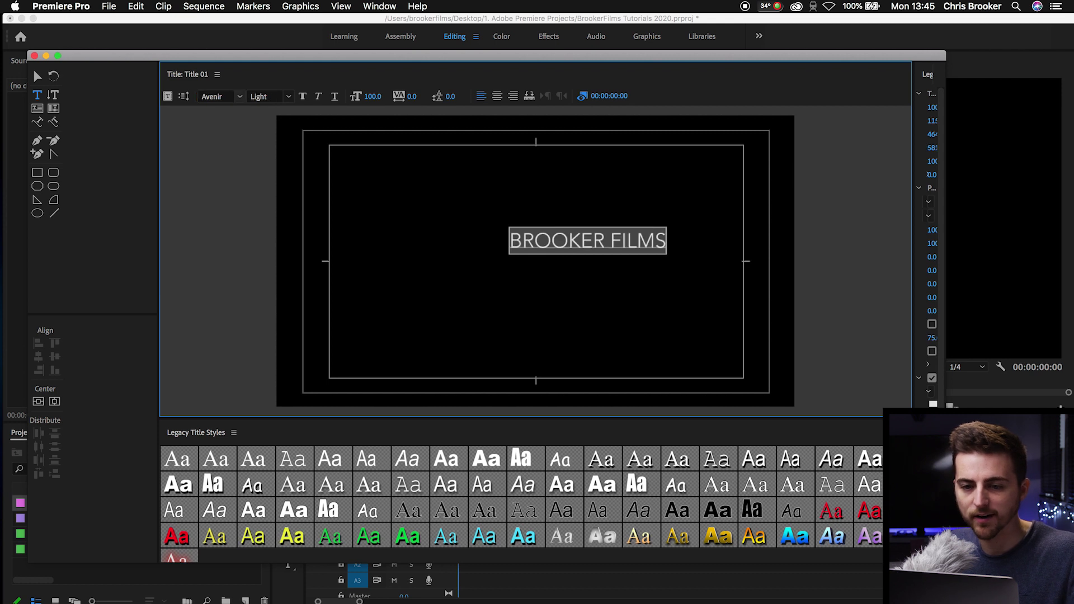
{"action": "left_click", "coordinate": [302, 97]}
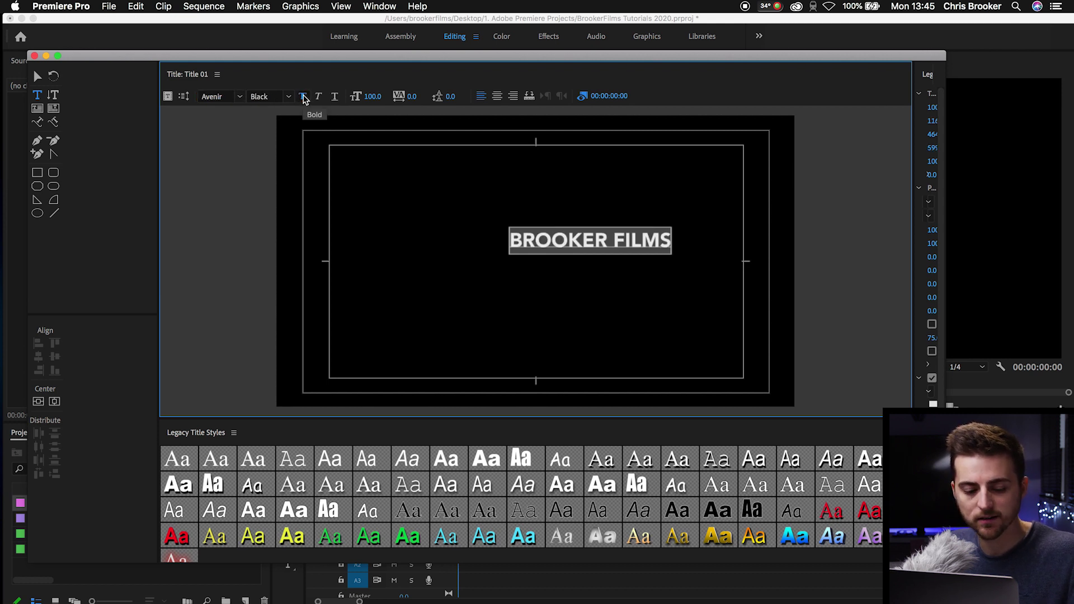
{"action": "left_click_drag", "start_coordinate": [372, 96], "coordinate": [395, 96]}
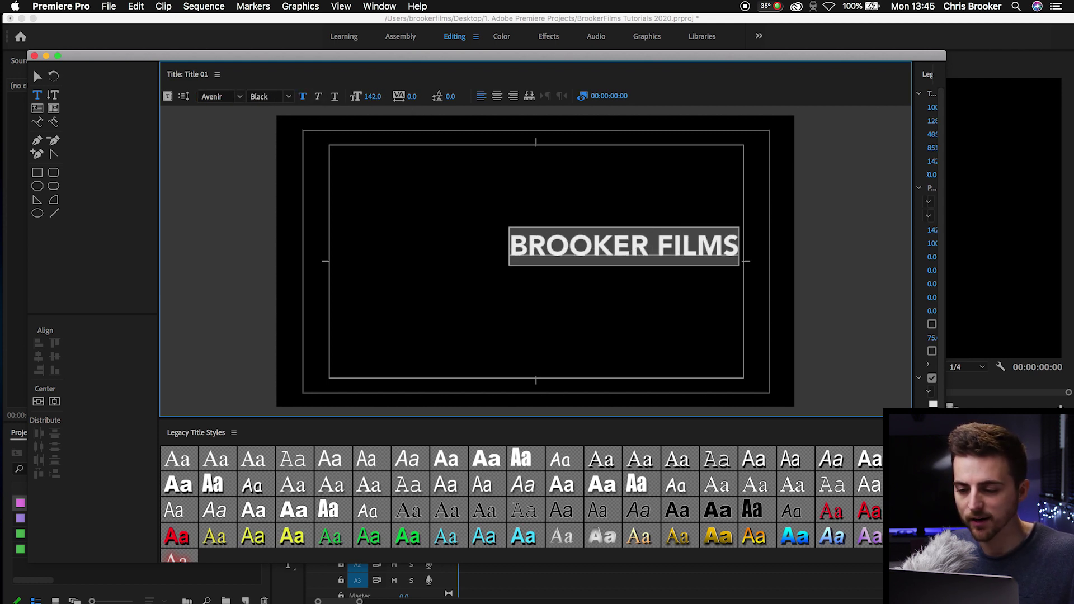
{"action": "left_click", "coordinate": [933, 405]}
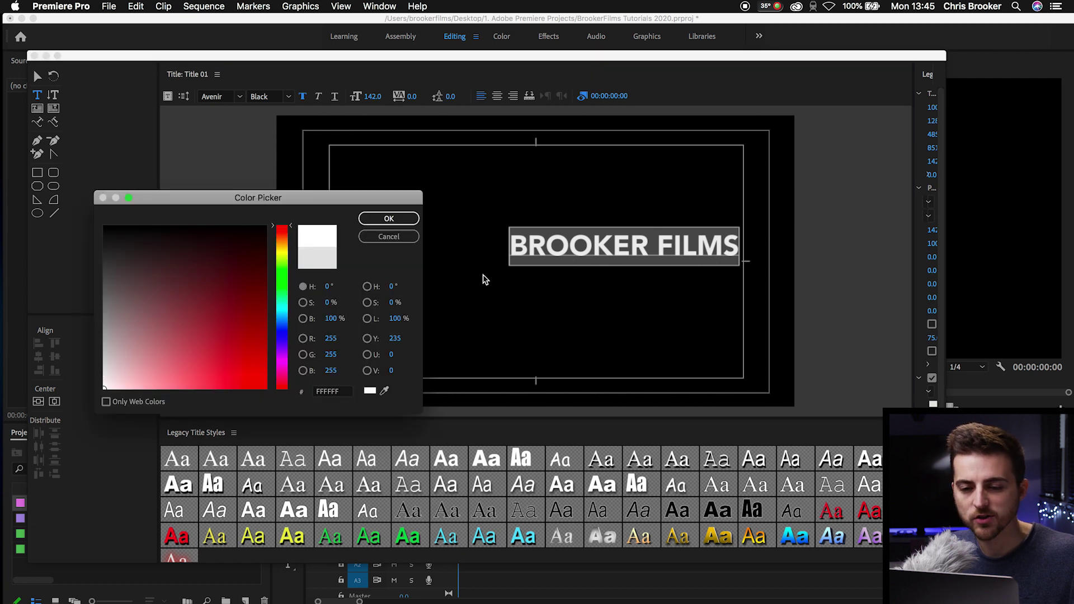
{"action": "left_click", "coordinate": [401, 220]}
{"action": "left_click", "coordinate": [55, 402]}
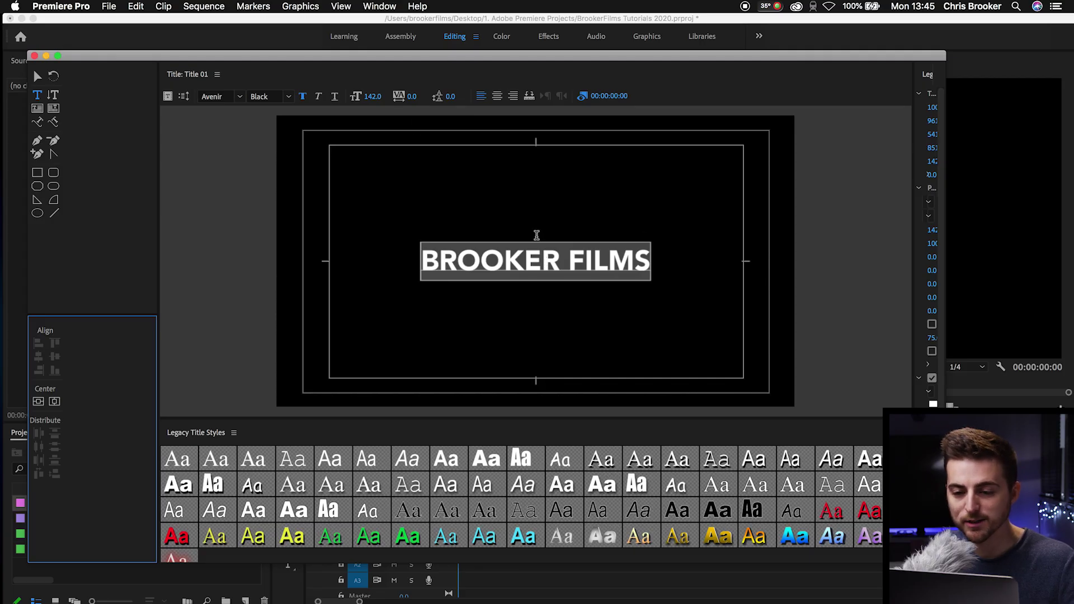
- Resize the title up to 369 and back to 262, re-centring it horizontally and vertically each time
{"action": "left_click_drag", "start_coordinate": [374, 96], "coordinate": [417, 96]}
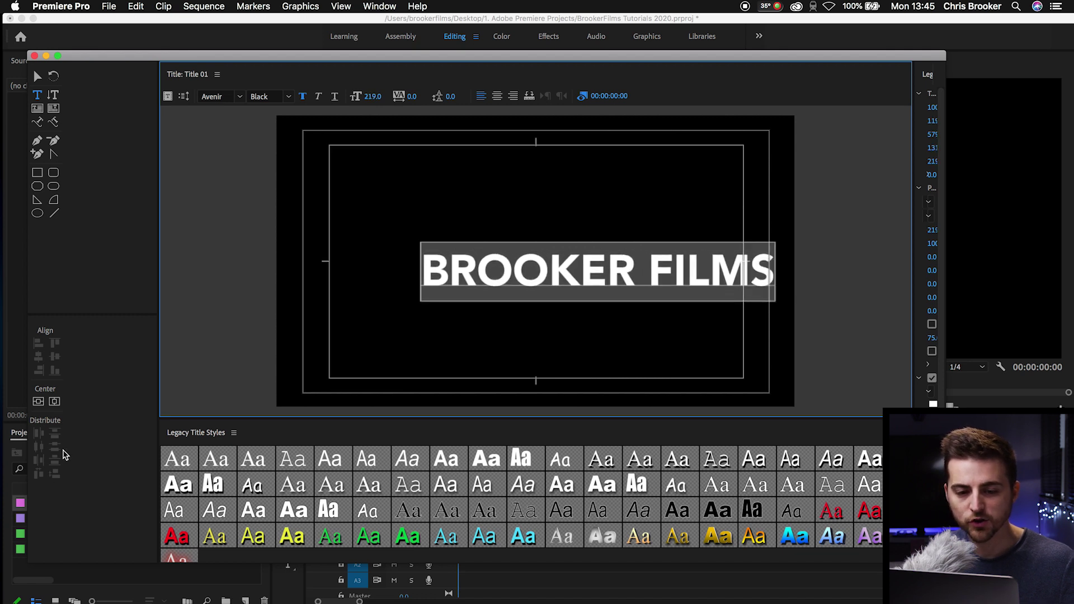
{"action": "left_click", "coordinate": [54, 404]}
{"action": "left_click", "coordinate": [38, 402]}
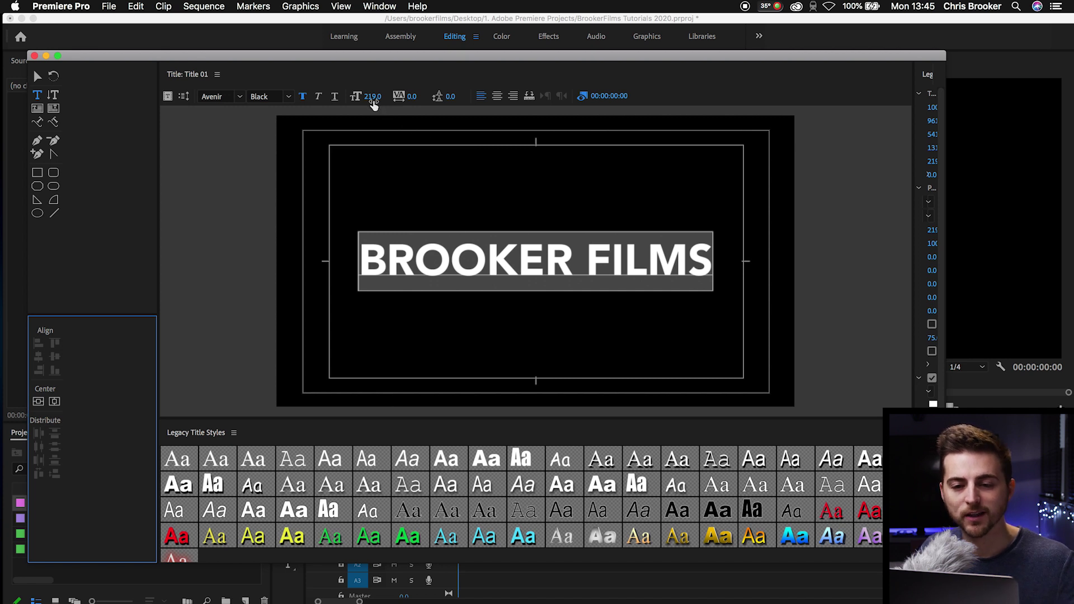
{"action": "left_click_drag", "start_coordinate": [374, 106], "coordinate": [458, 105]}
{"action": "left_click", "coordinate": [54, 403]}
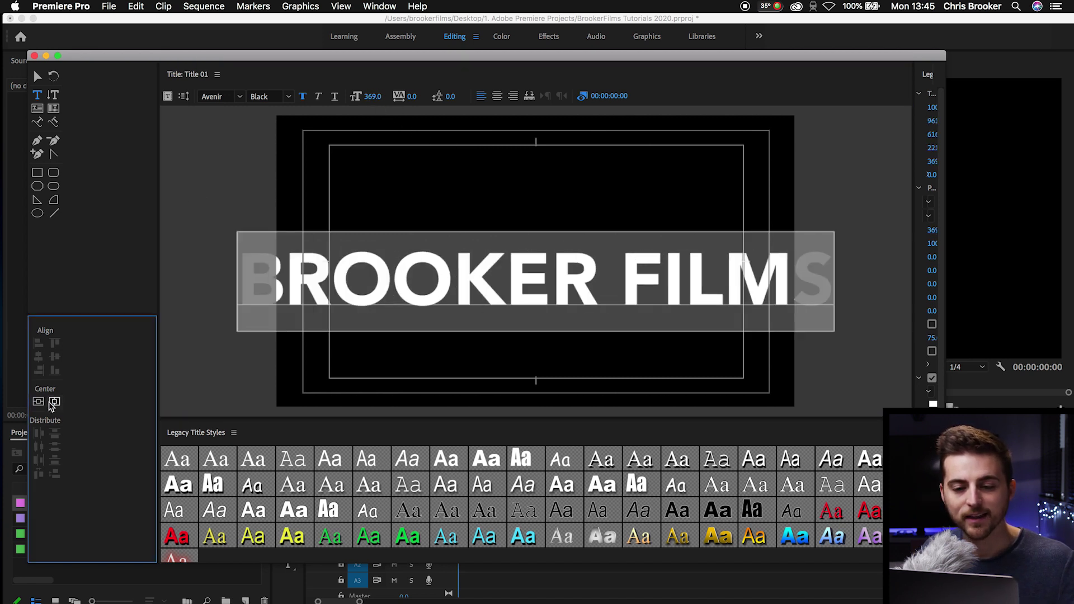
{"action": "left_click", "coordinate": [42, 402]}
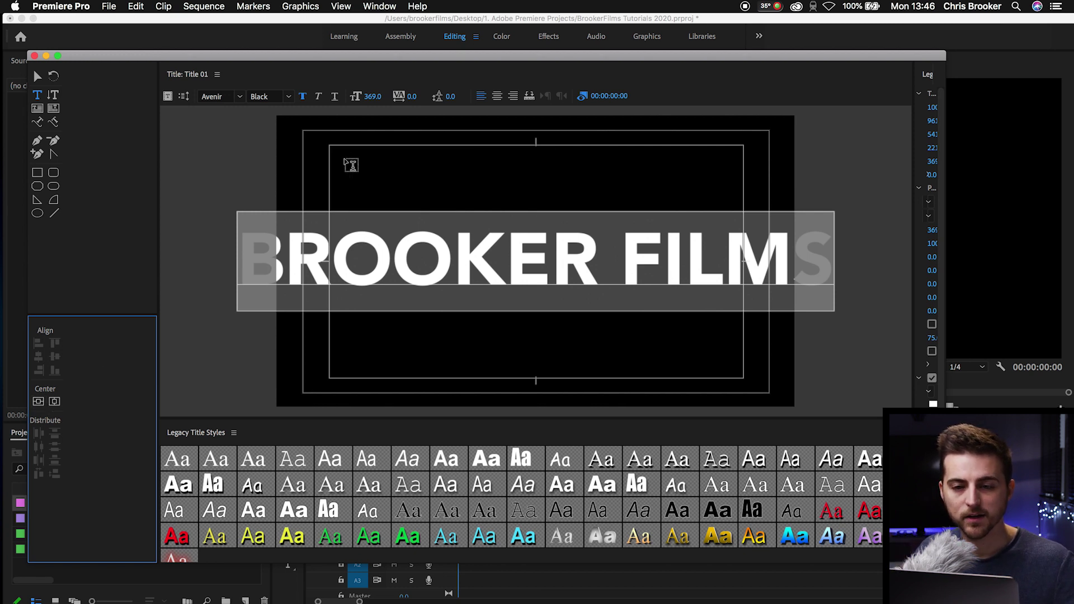
{"action": "mouse_move", "coordinate": [374, 96]}
{"action": "left_mouse_down"}
{"action": "mouse_move", "coordinate": [321, 96]}
{"action": "mouse_move", "coordinate": [378, 97]}
{"action": "left_mouse_up"}
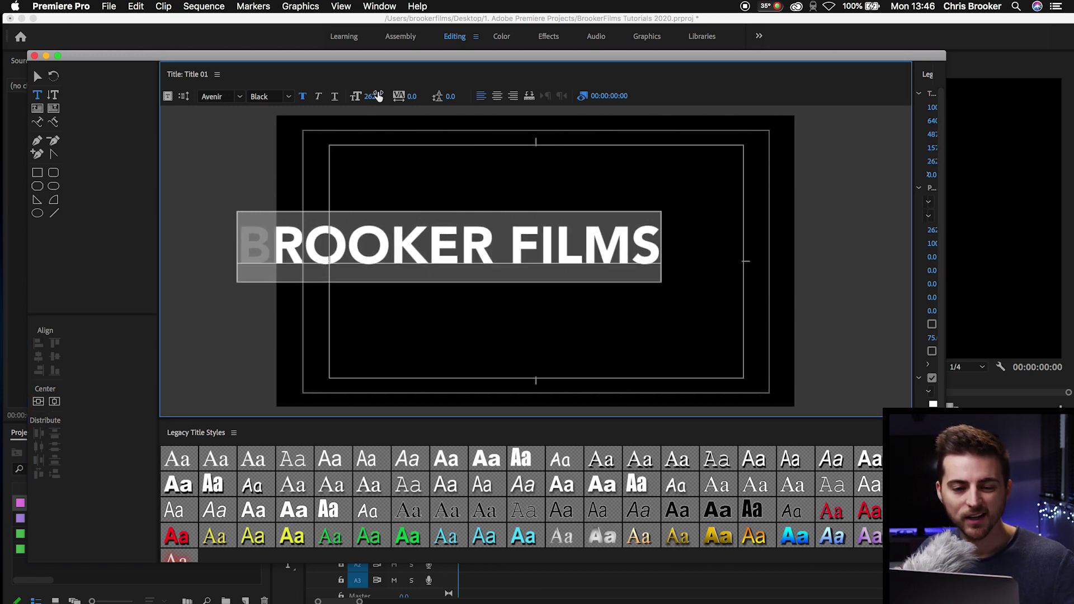
{"action": "left_click", "coordinate": [55, 402]}
{"action": "left_click", "coordinate": [37, 402]}
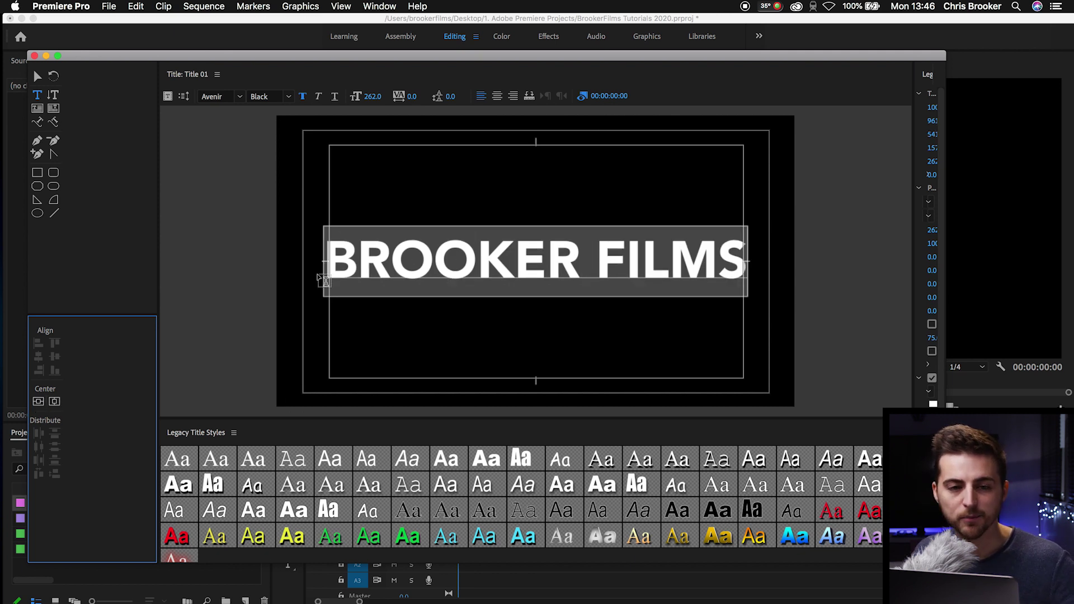
- Close the title designer, place Title 01 on track V1, and select the clip
{"action": "left_click", "coordinate": [35, 56]}
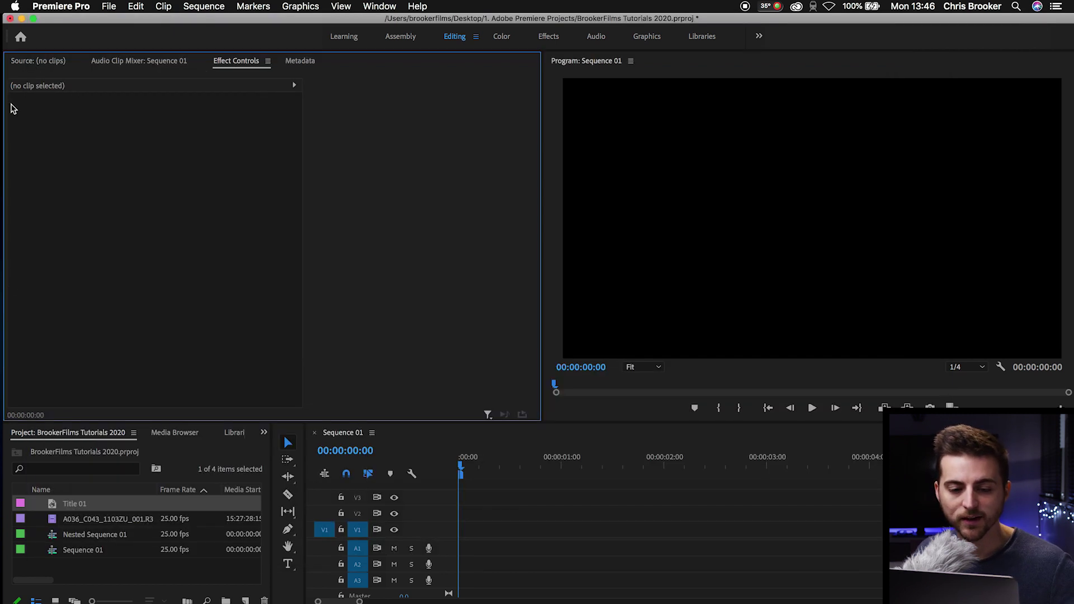
{"action": "left_click_drag", "start_coordinate": [92, 507], "coordinate": [446, 537]}
{"action": "left_click", "coordinate": [605, 530]}
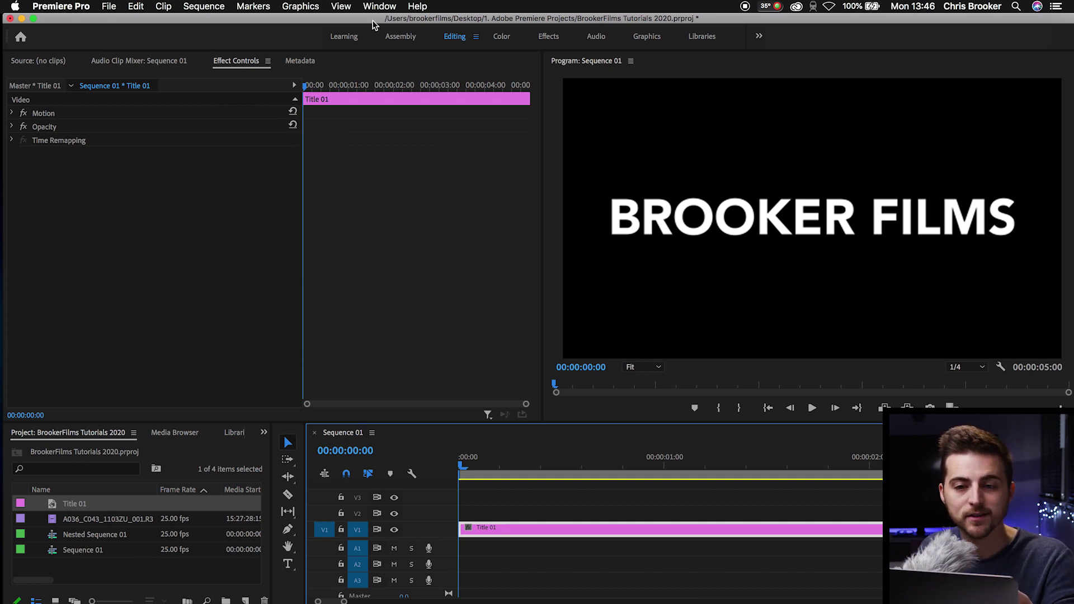
{"action": "left_click", "coordinate": [382, 7]}
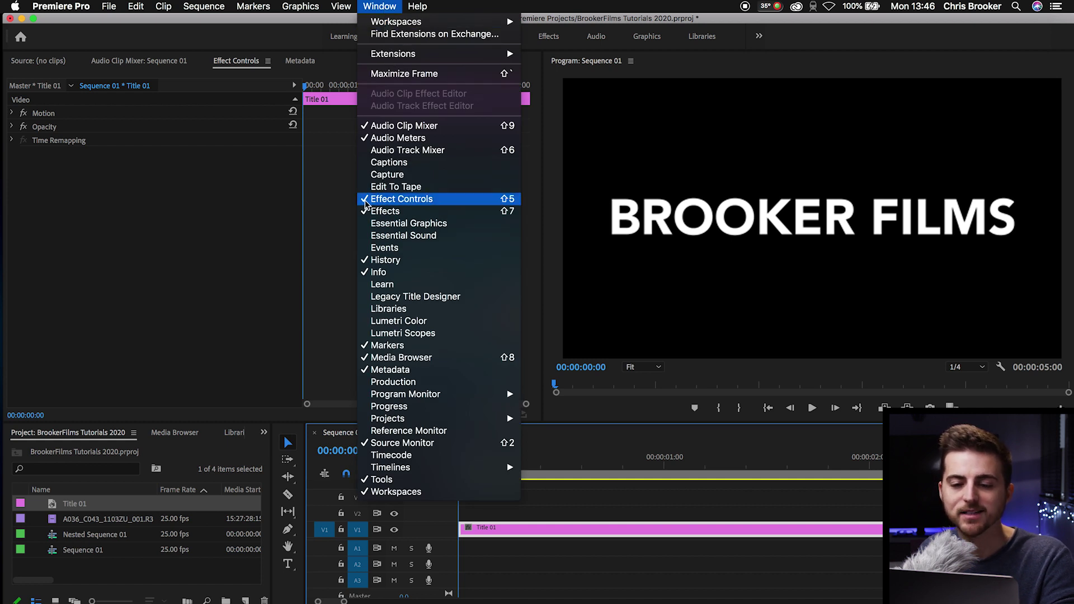
- Expand the title clip's Motion settings and reduce its Scale to about 60
{"action": "left_click", "coordinate": [314, 181]}
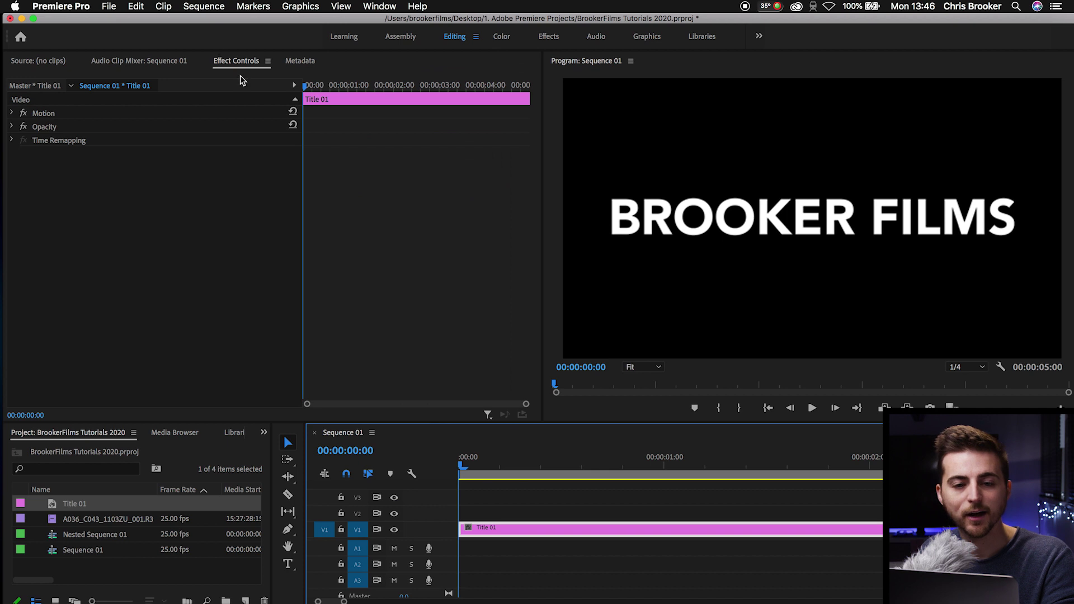
{"action": "left_click", "coordinate": [12, 113]}
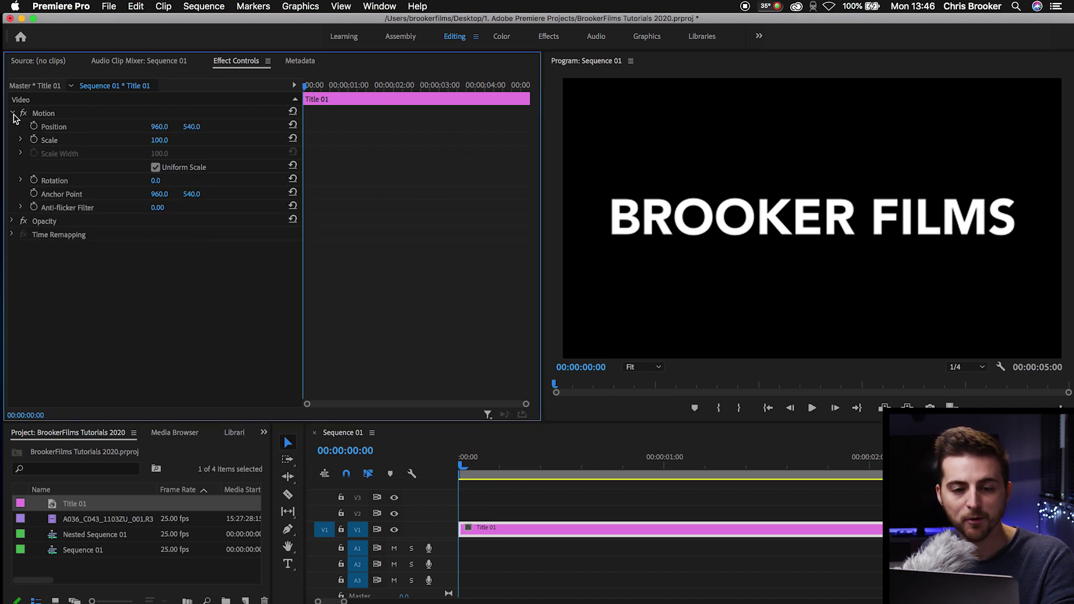
{"action": "left_click", "coordinate": [53, 145]}
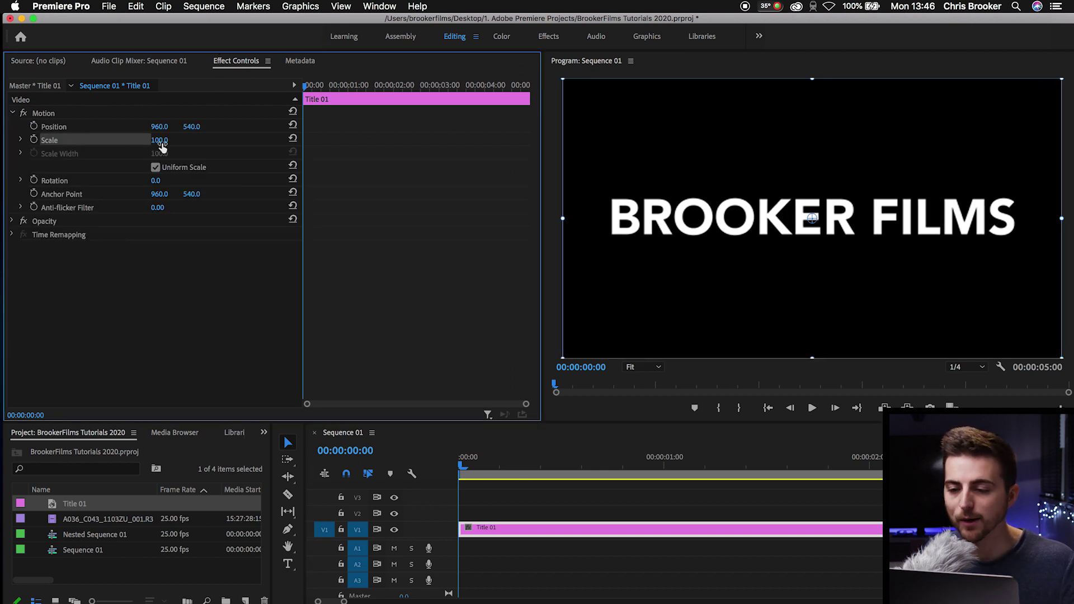
{"action": "left_click_drag", "start_coordinate": [162, 145], "coordinate": [142, 145]}
{"action": "left_click", "coordinate": [590, 516]}
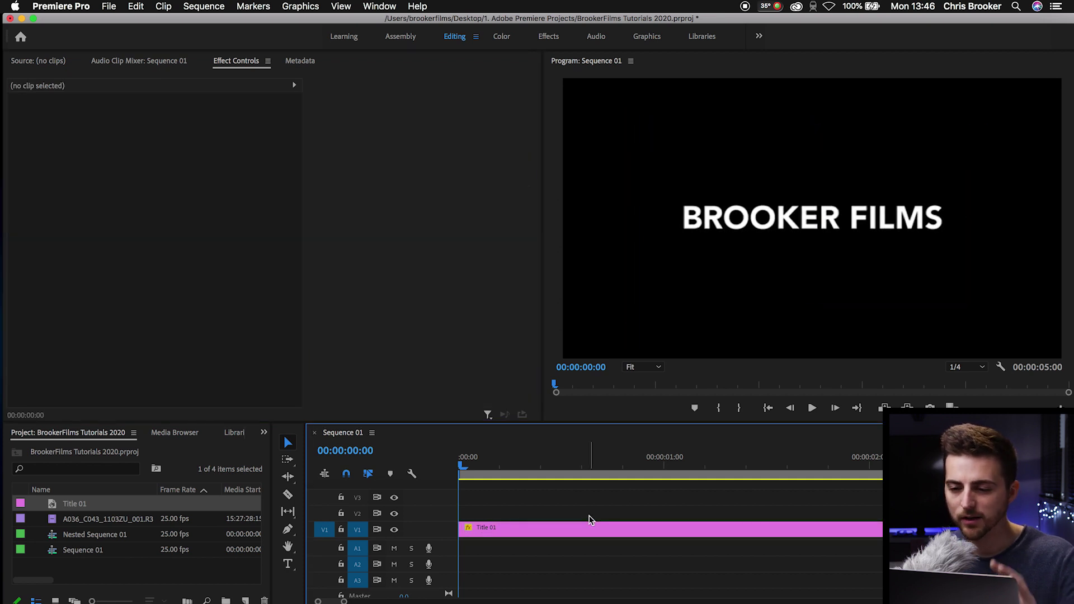
{"action": "left_click", "coordinate": [562, 533]}
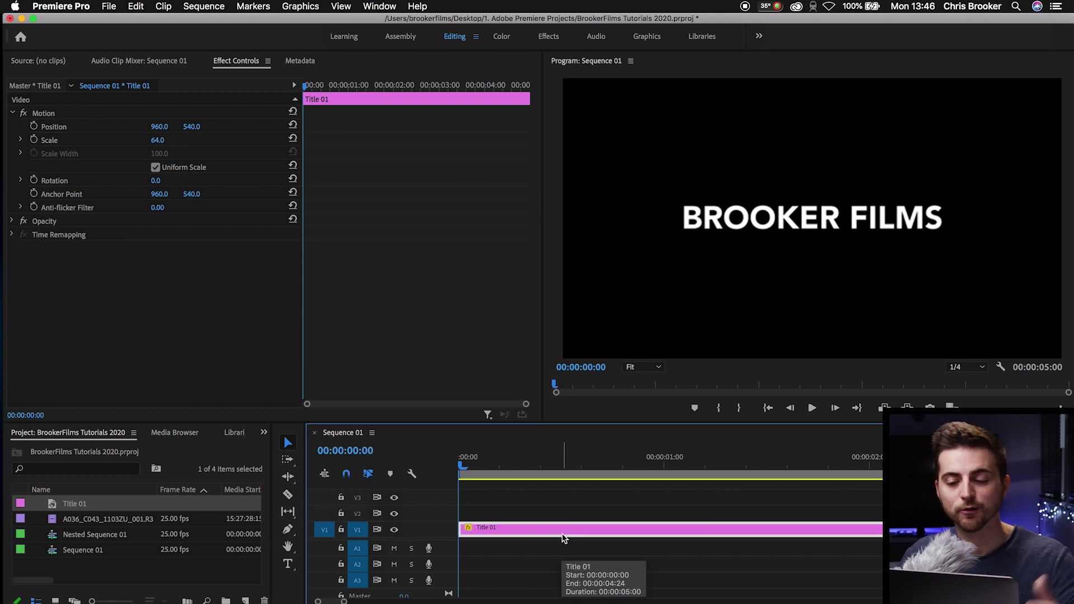
{"action": "left_click", "coordinate": [157, 140]}
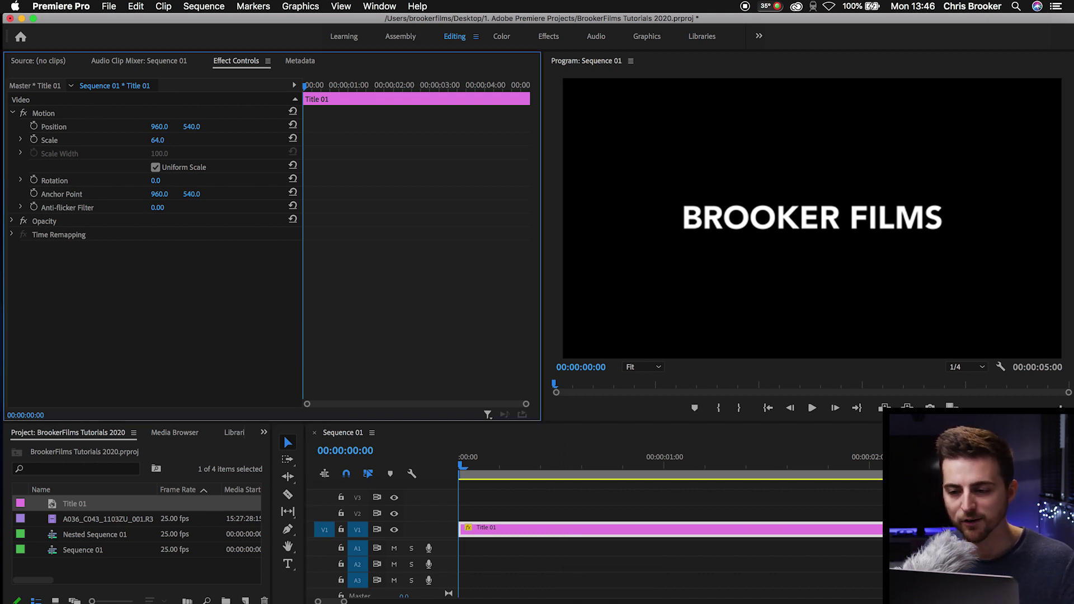
{"action": "left_click_drag", "start_coordinate": [157, 140], "coordinate": [169, 141]}
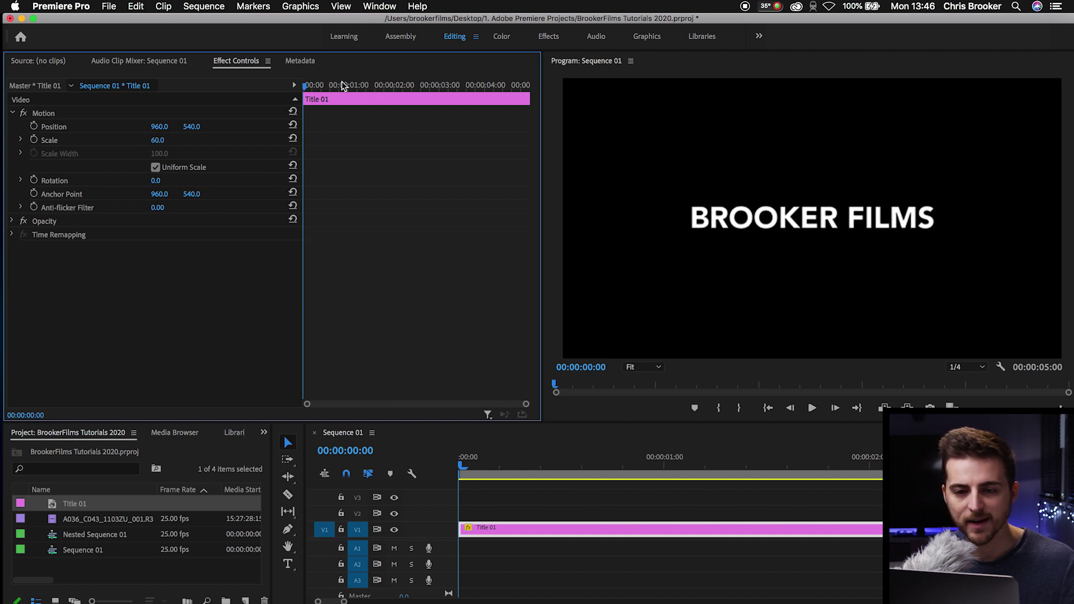
{"action": "left_click_drag", "start_coordinate": [343, 85], "coordinate": [303, 88]}
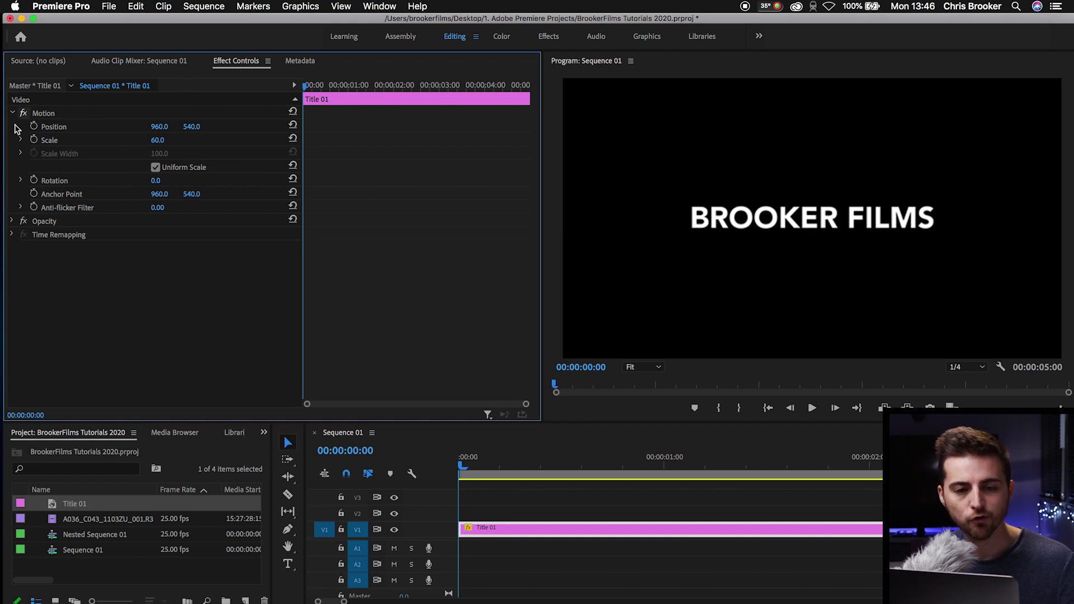
- Enable Scale keyframing and add a Scale keyframe of 70 at 00:00:04:01
{"action": "left_click", "coordinate": [35, 143]}
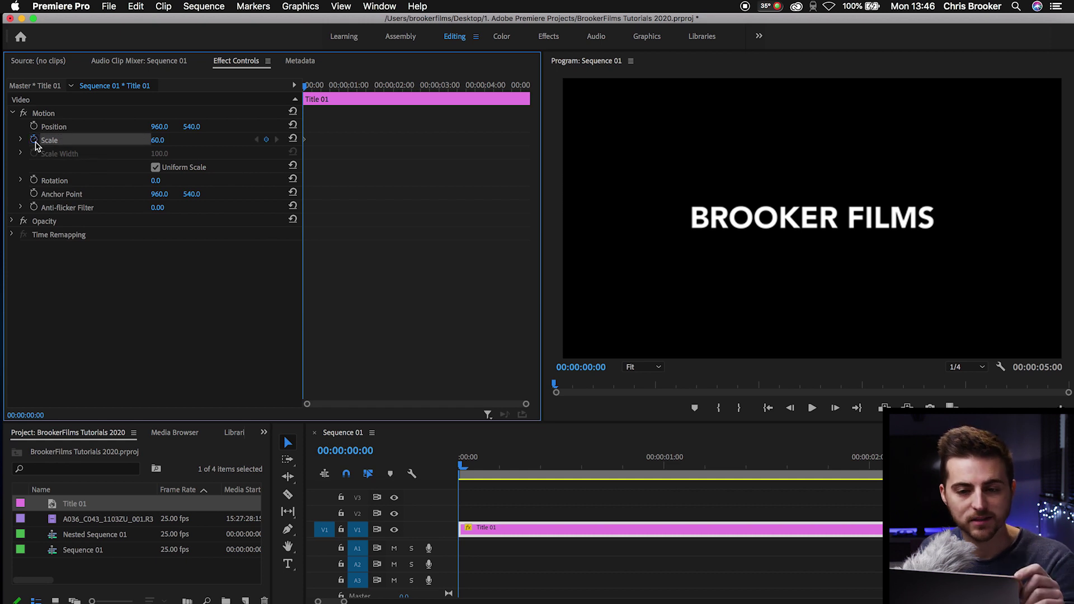
{"action": "left_click_drag", "start_coordinate": [346, 85], "coordinate": [487, 85]}
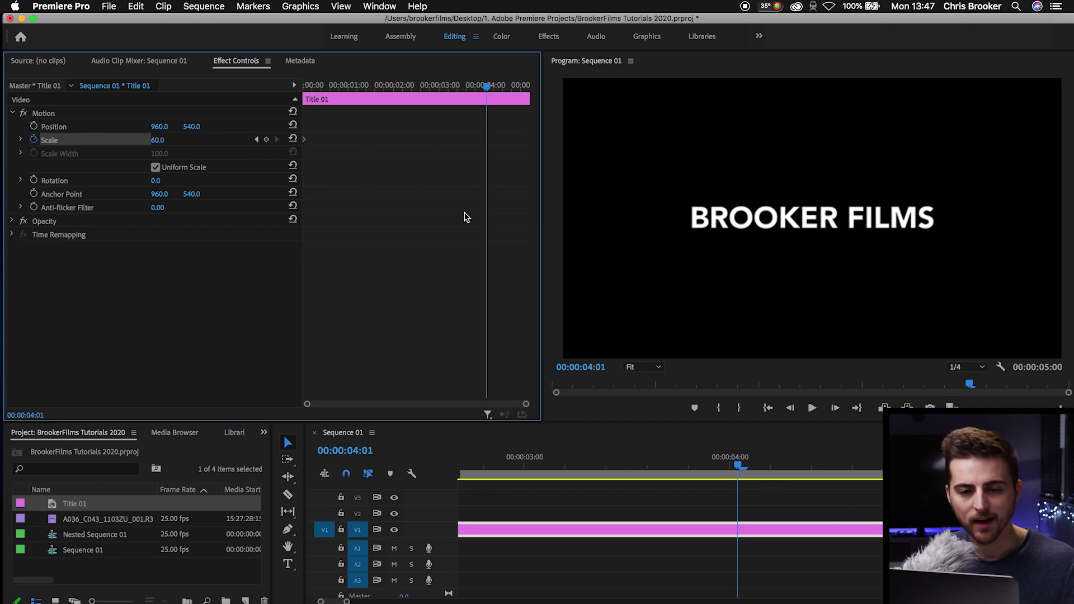
{"action": "left_click", "coordinate": [168, 139]}
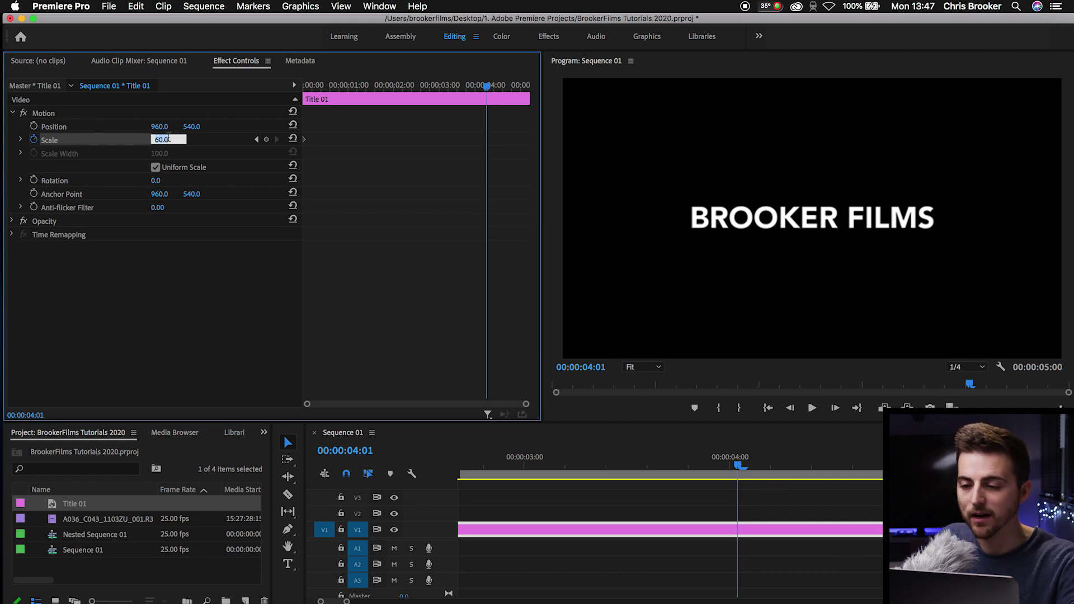
{"action": "type", "text": "70"}
{"action": "key", "text": "Return"}
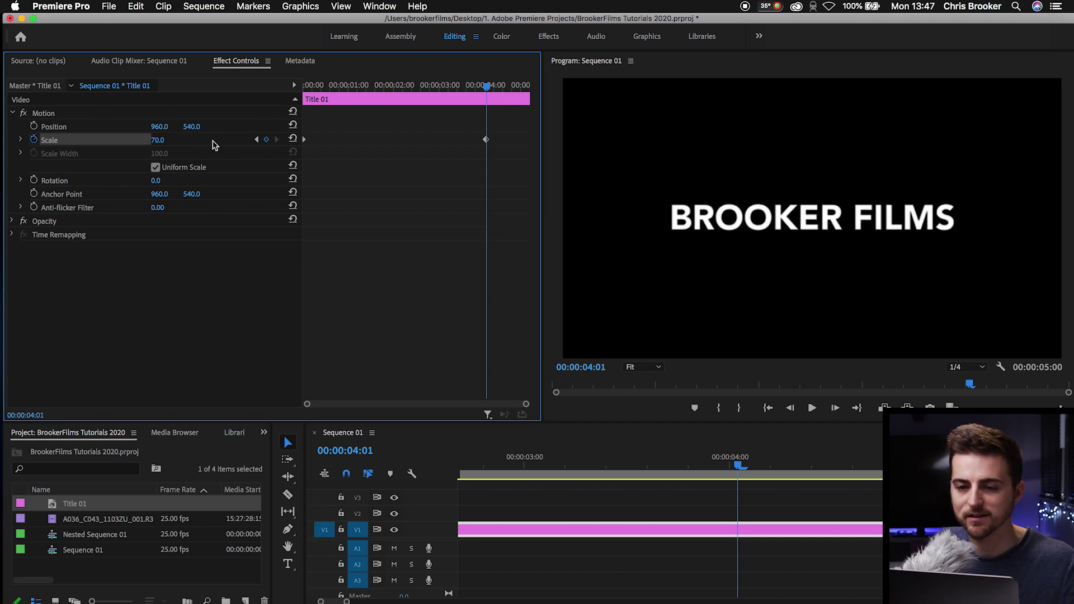
- Preview the growing Scale animation from the start of the sequence
{"action": "key", "text": "Home"}
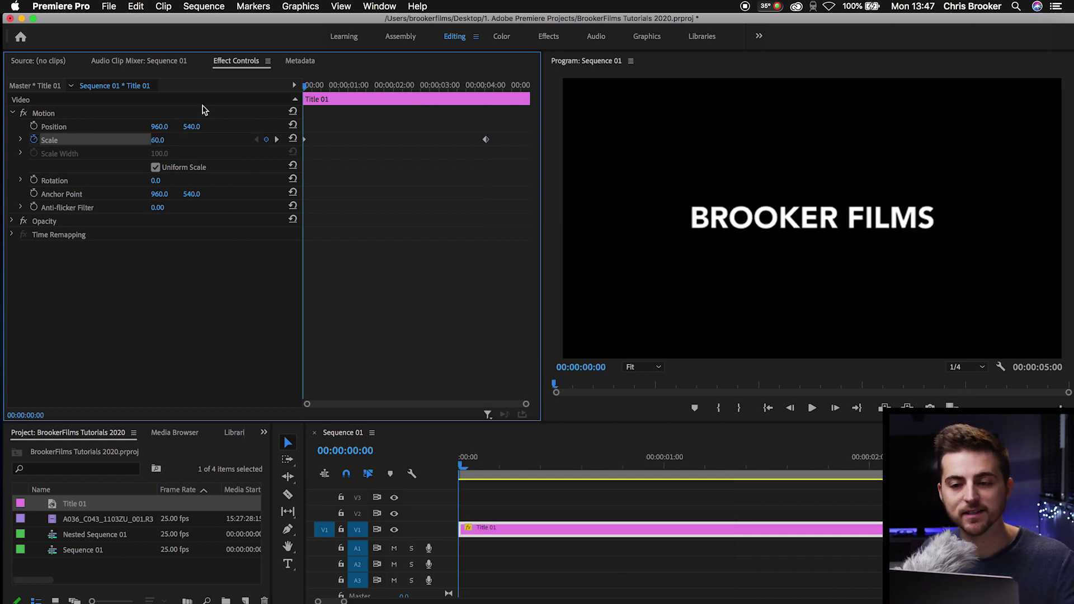
{"action": "left_click", "coordinate": [486, 85]}
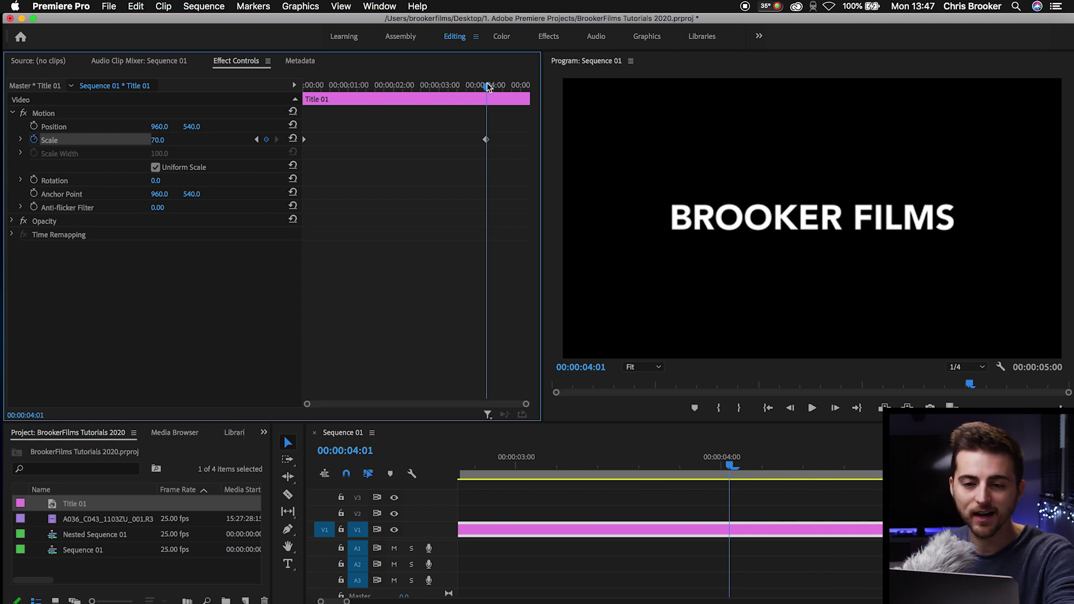
{"action": "key", "text": "Home"}
{"action": "key", "text": "space"}
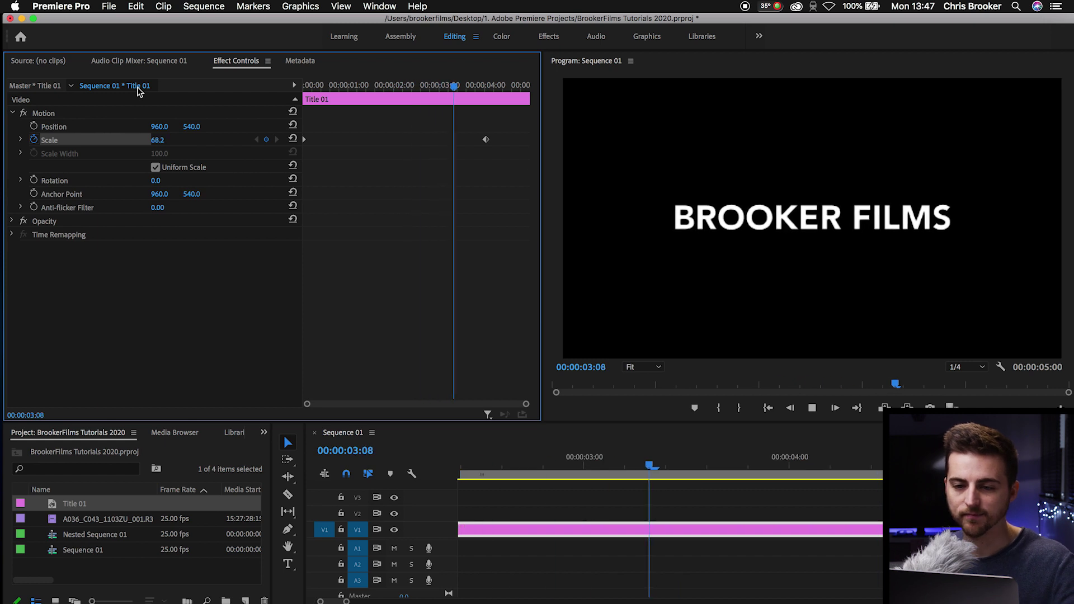
{"action": "key", "text": "space"}
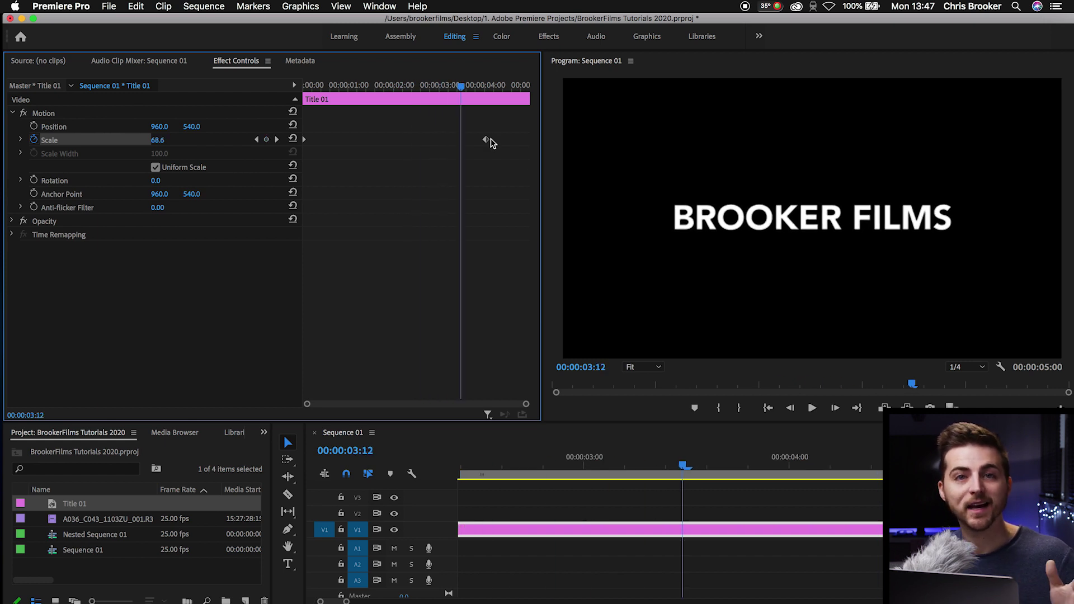
- Adjust the second Scale keyframe's timing and replay the animation
{"action": "left_click_drag", "start_coordinate": [486, 139], "coordinate": [449, 142]}
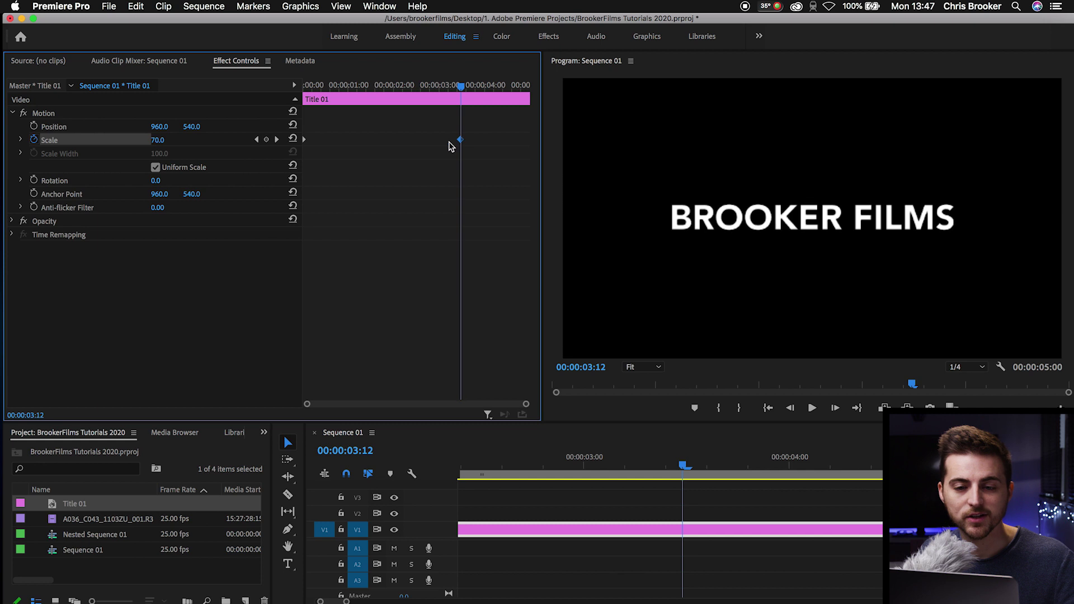
{"action": "left_click_drag", "start_coordinate": [355, 140], "coordinate": [343, 139]}
{"action": "left_click_drag", "start_coordinate": [338, 84], "coordinate": [268, 90]}
{"action": "key", "text": "space"}
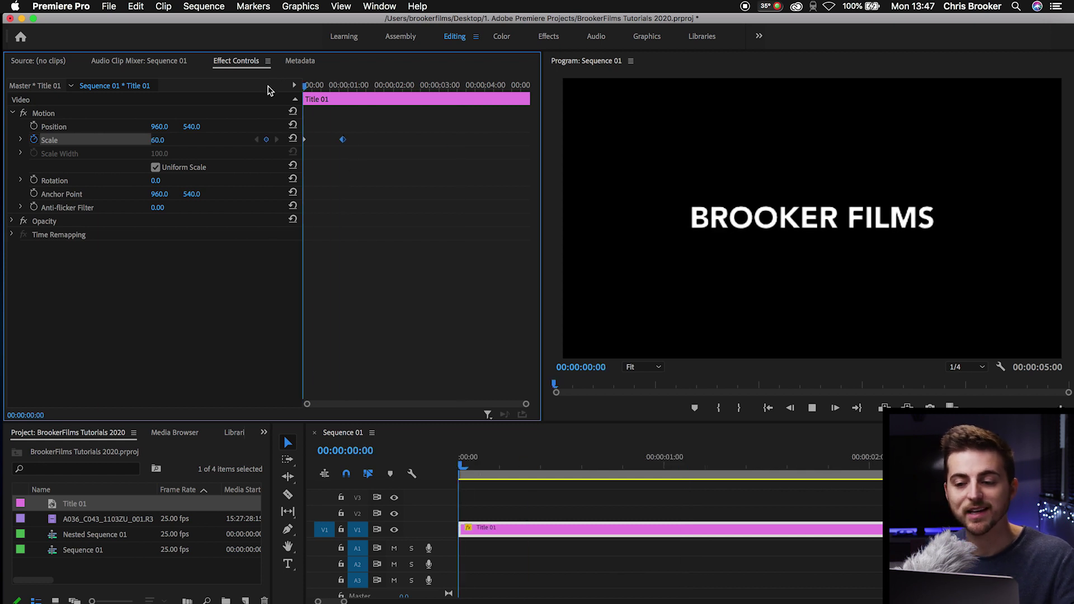
{"action": "key", "text": "space"}
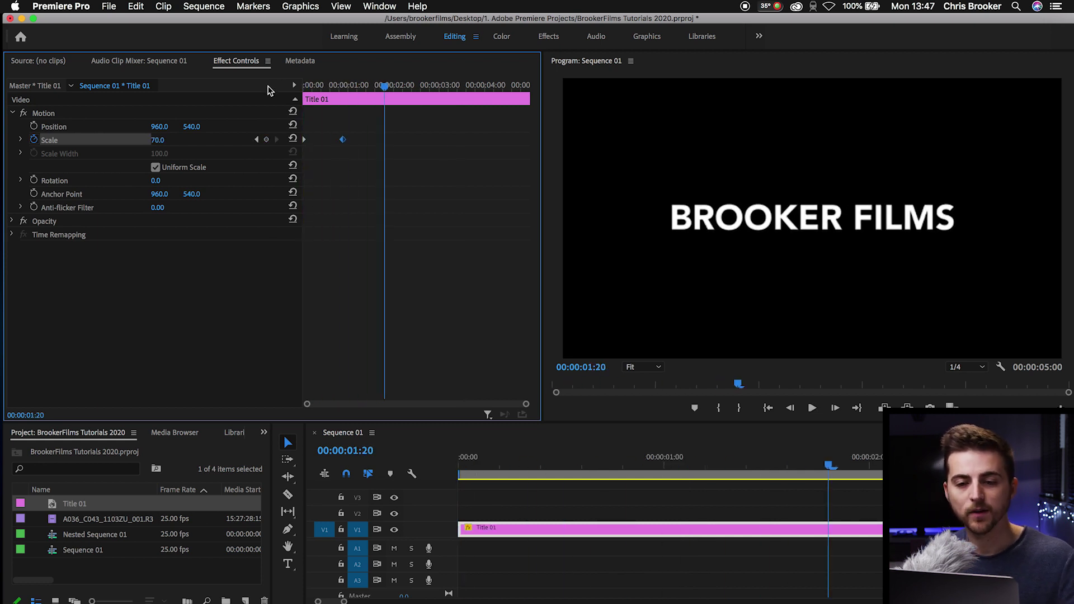
- Move the ending Scale keyframe to the clip's end, raise it to about 92, and preview
{"action": "left_click_drag", "start_coordinate": [343, 140], "coordinate": [586, 166]}
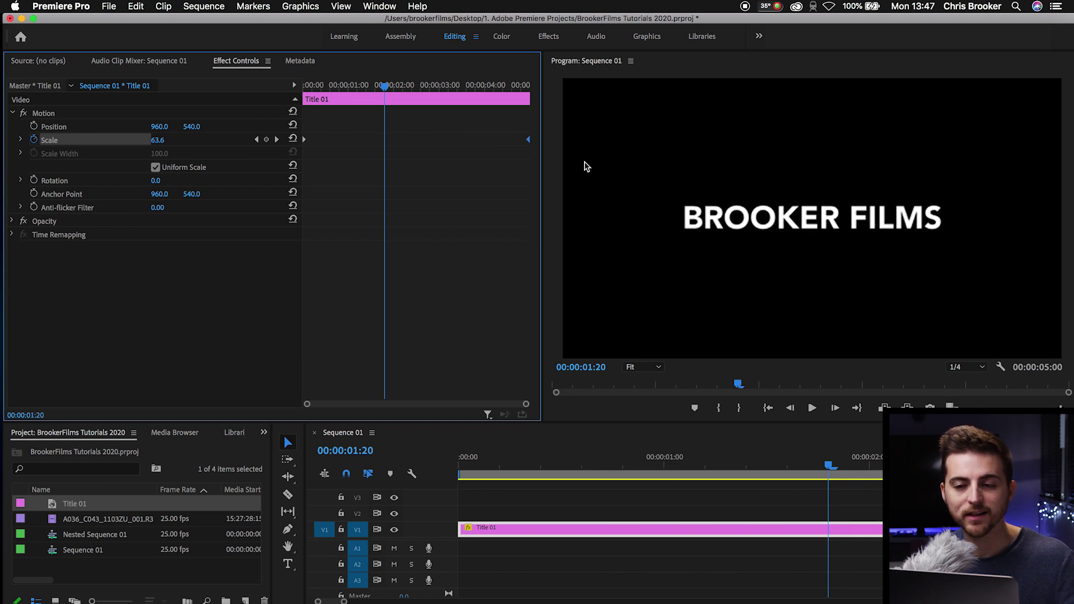
{"action": "key", "text": "Home"}
{"action": "key", "text": "space"}
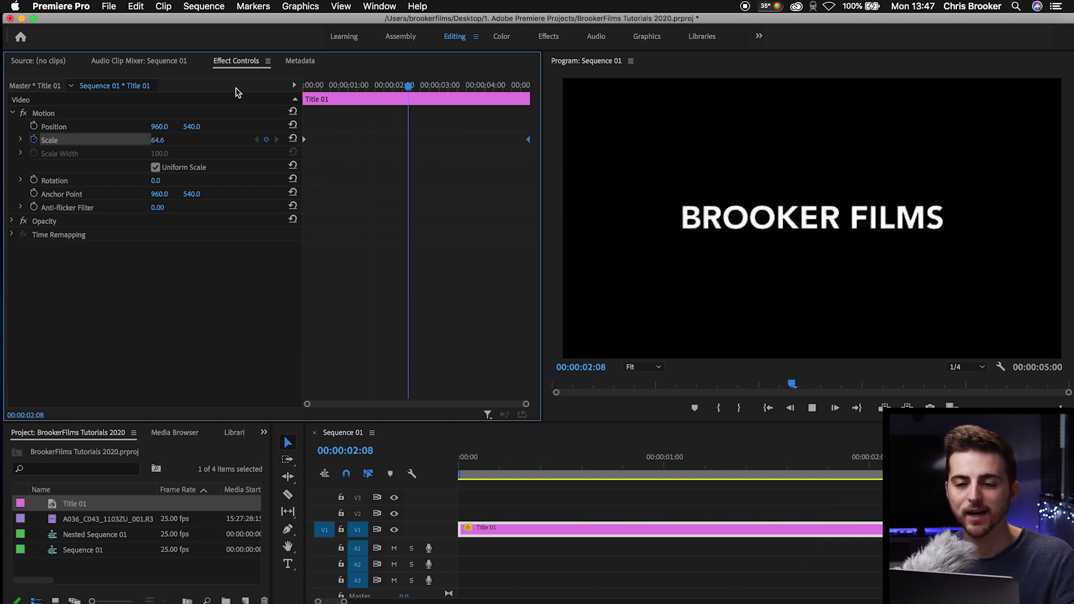
{"action": "key", "text": "space"}
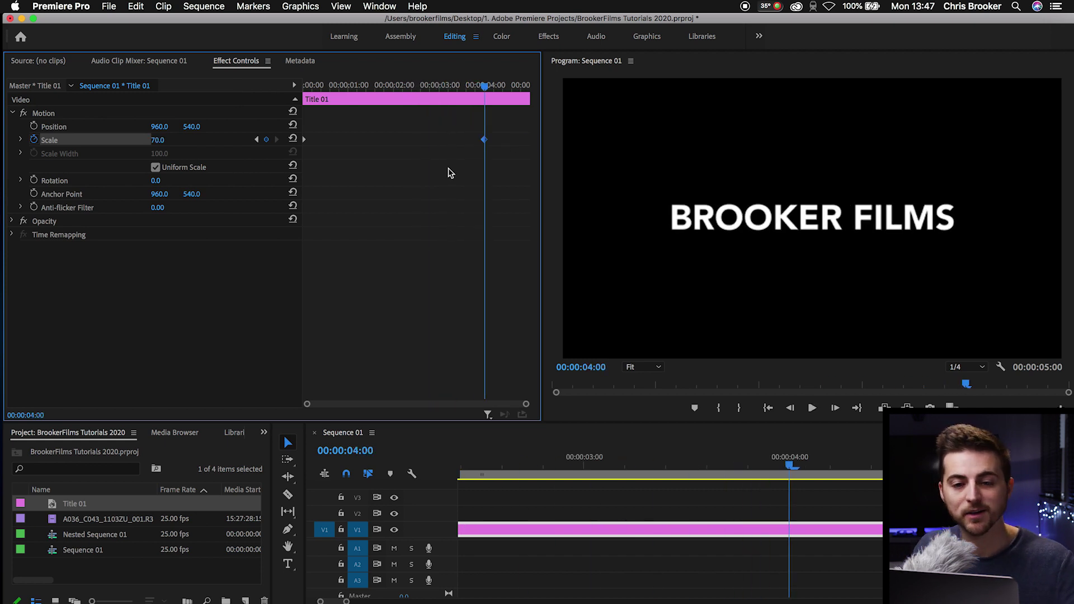
{"action": "left_click_drag", "start_coordinate": [166, 140], "coordinate": [183, 140]}
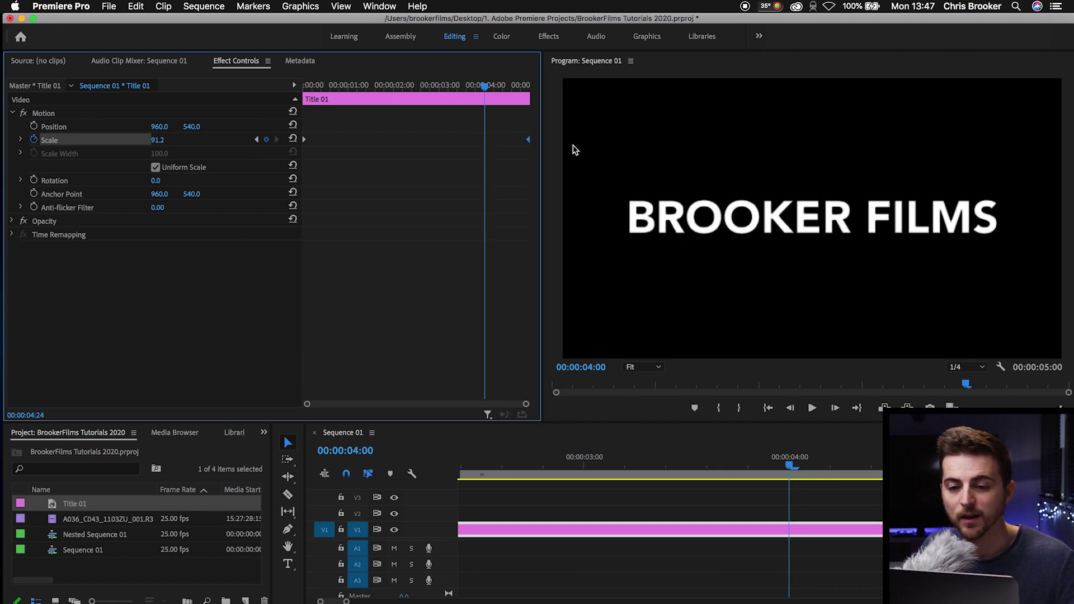
{"action": "key", "text": "Home"}
{"action": "key", "text": "space"}
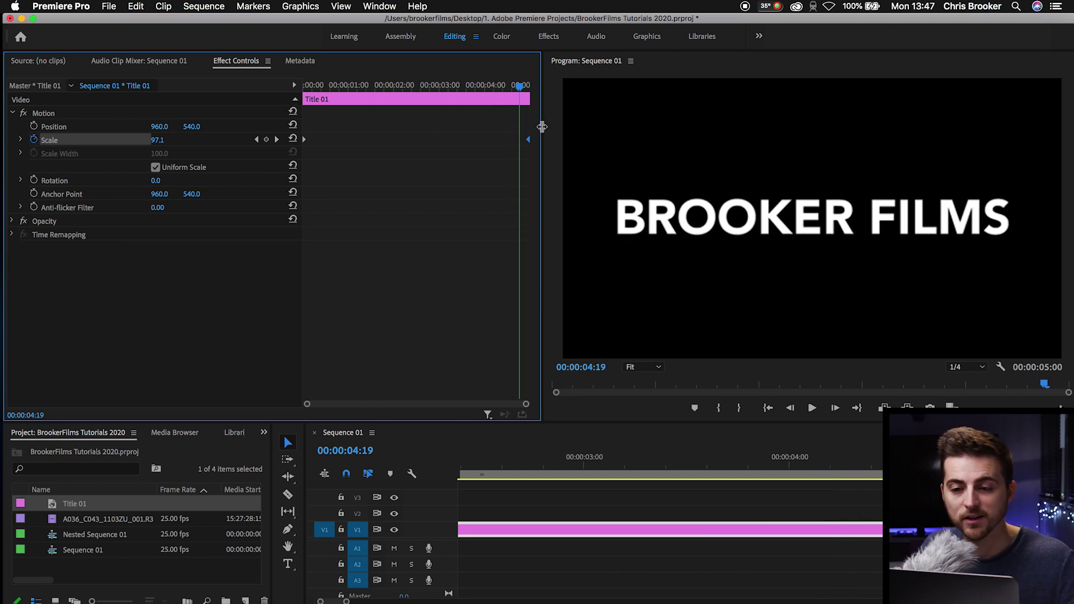
- Swap the Scale keyframes so the title starts at 99 and shrinks to 60, then preview
{"action": "left_click_drag", "start_coordinate": [528, 140], "coordinate": [413, 140]}
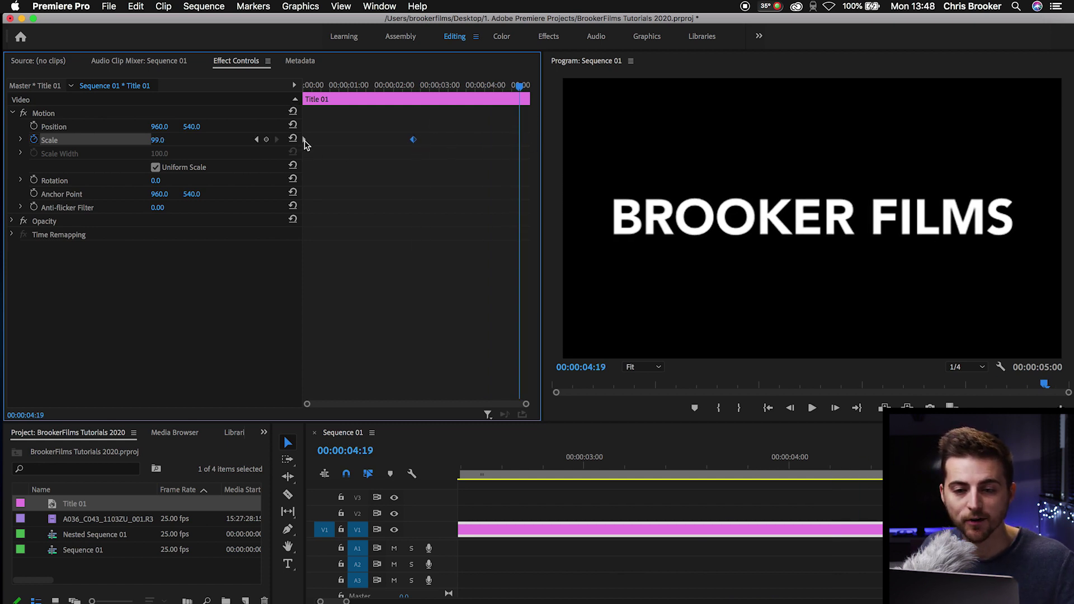
{"action": "left_click_drag", "start_coordinate": [305, 140], "coordinate": [453, 146]}
{"action": "left_click_drag", "start_coordinate": [413, 88], "coordinate": [465, 92]}
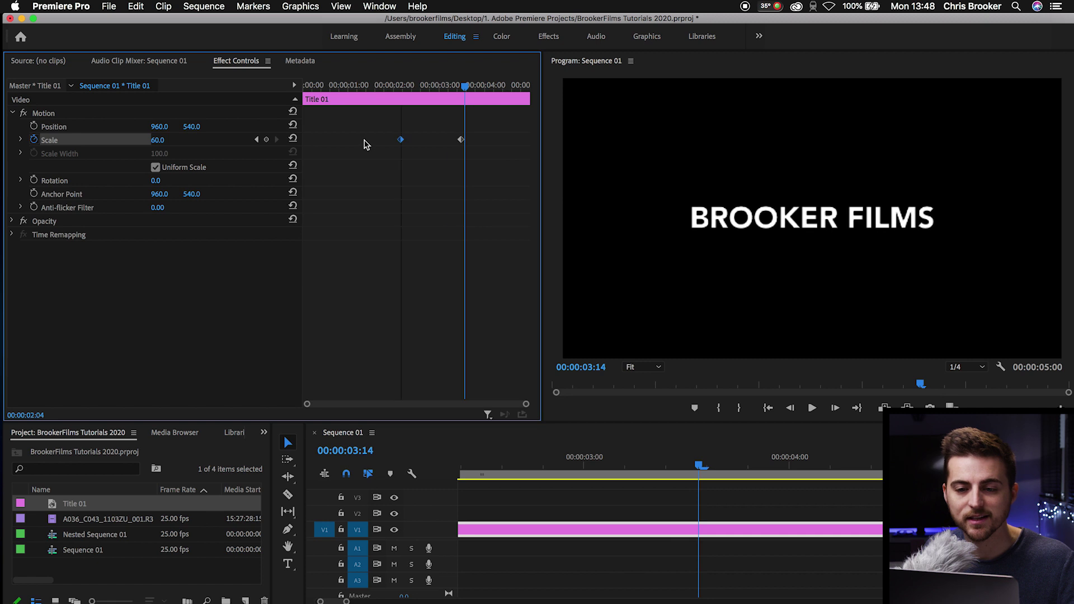
{"action": "key", "text": "Home"}
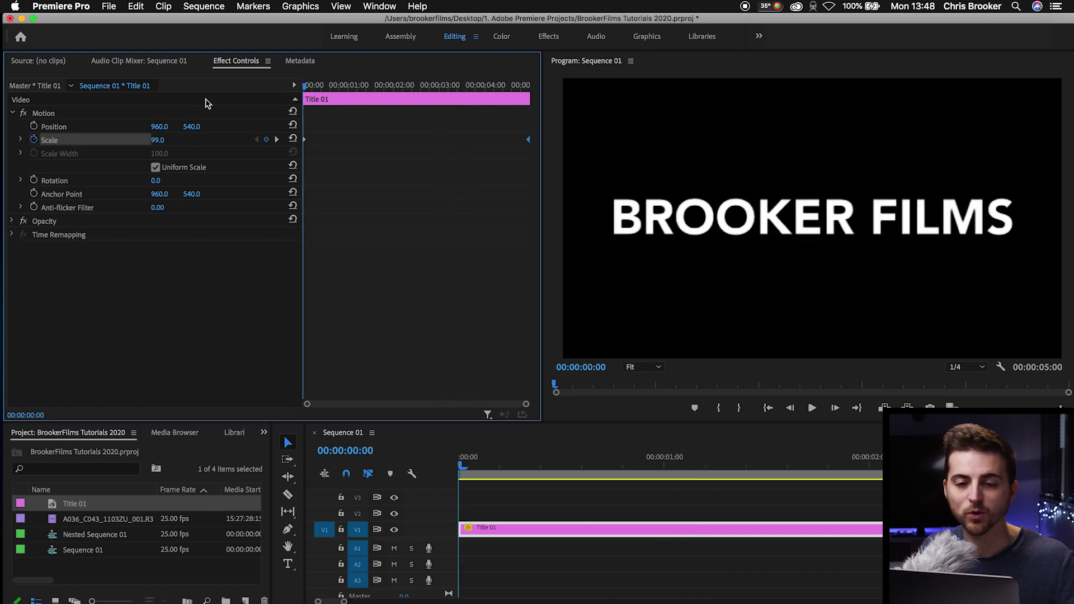
{"action": "key", "text": "space"}
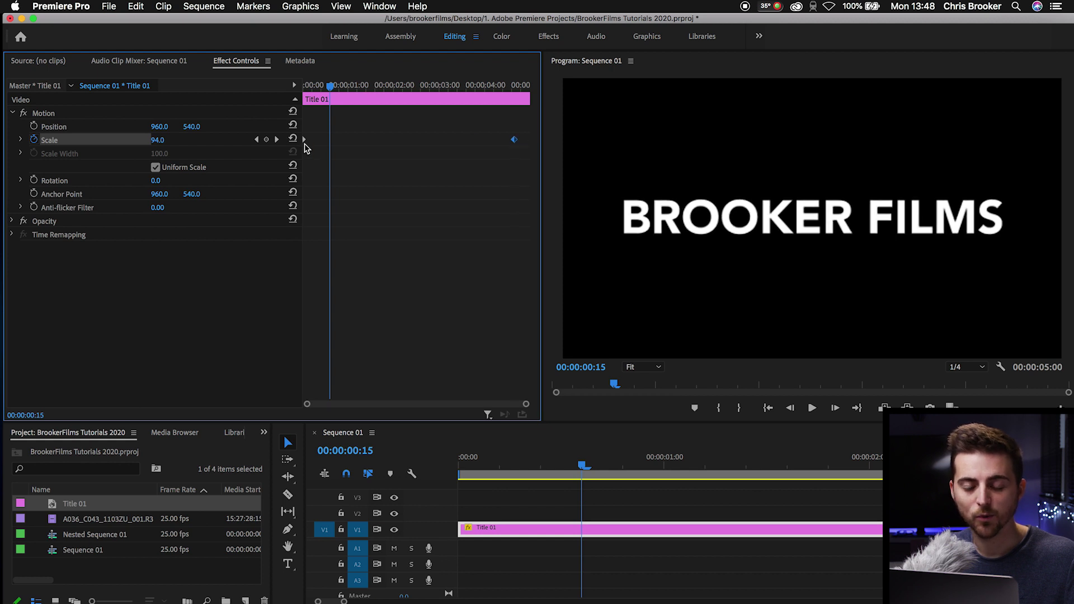
- Nudge the first Scale keyframe slightly later
{"action": "left_click_drag", "start_coordinate": [305, 144], "coordinate": [312, 142]}
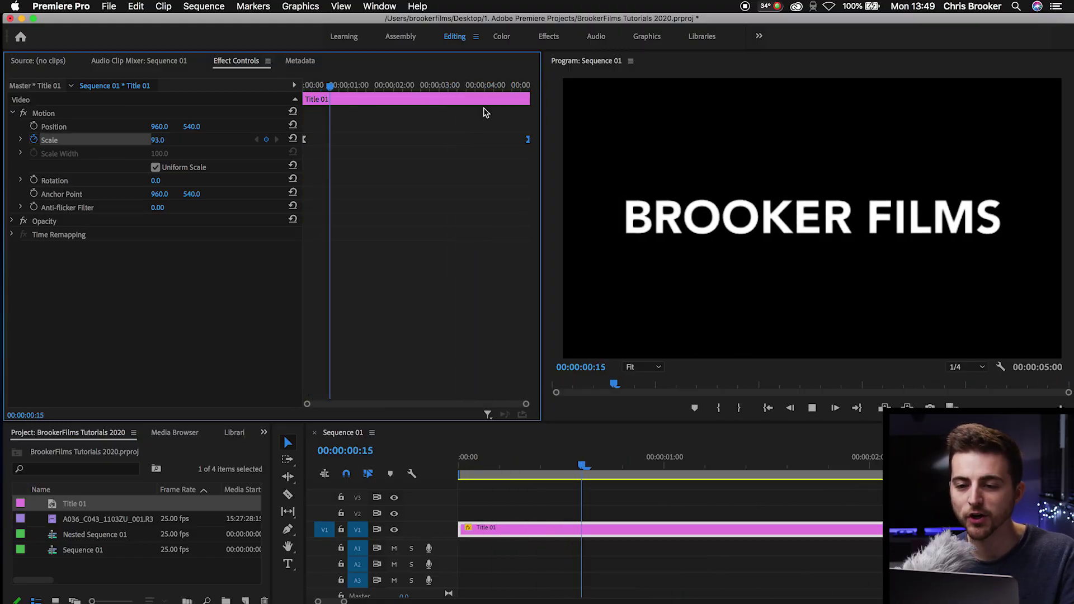
- Extend Title 01 to about 6:06, move the ending Scale keyframe earlier, and preview
{"action": "left_click", "coordinate": [467, 85]}
{"action": "key", "text": "space"}
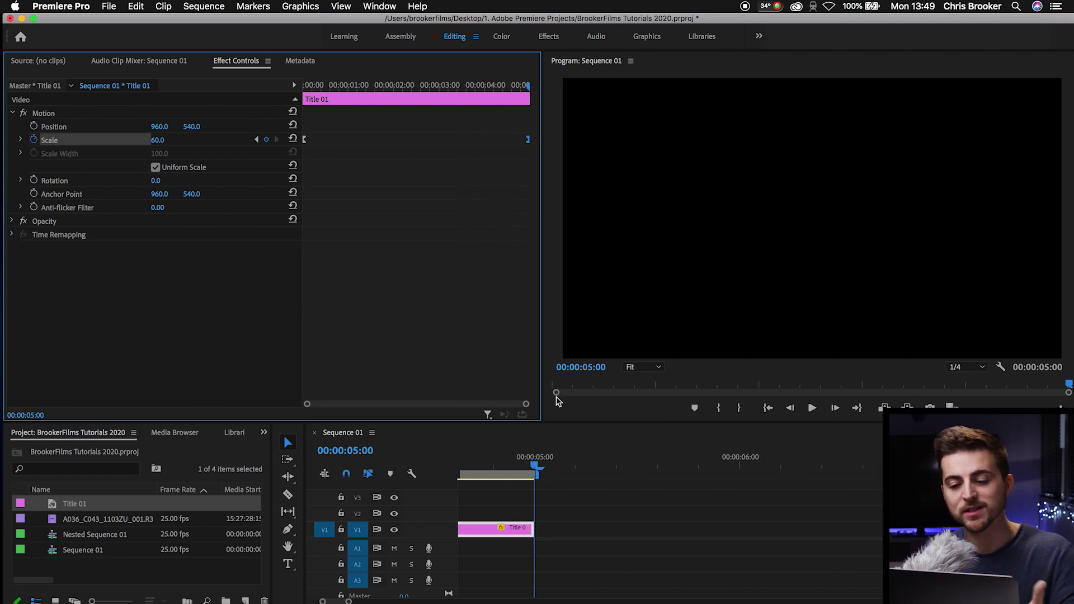
{"action": "left_click_drag", "start_coordinate": [536, 538], "coordinate": [789, 535]}
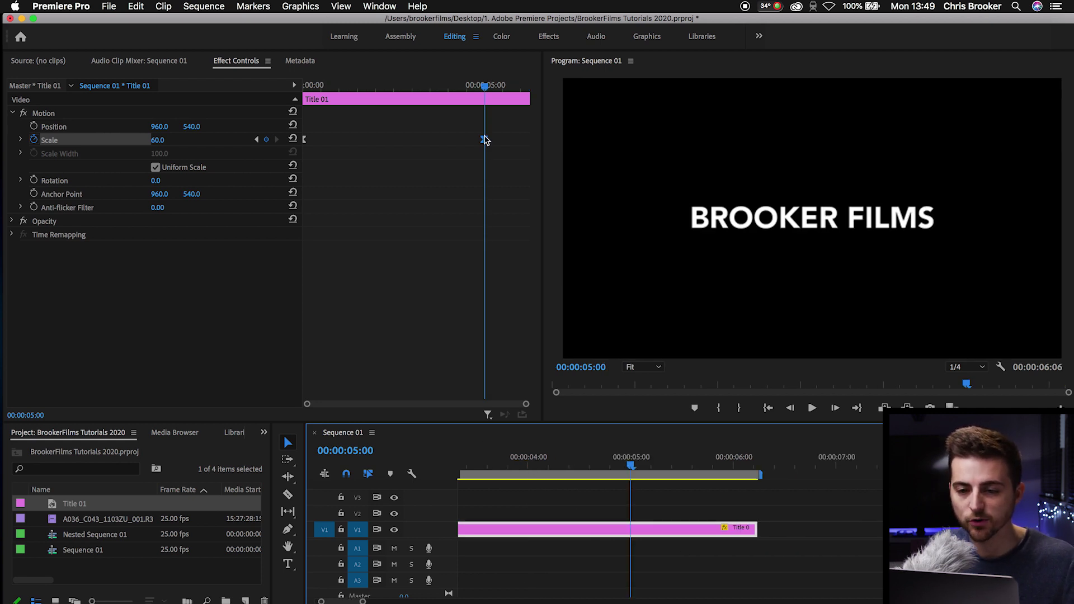
{"action": "left_click_drag", "start_coordinate": [485, 140], "coordinate": [480, 141]}
{"action": "key", "text": "Home"}
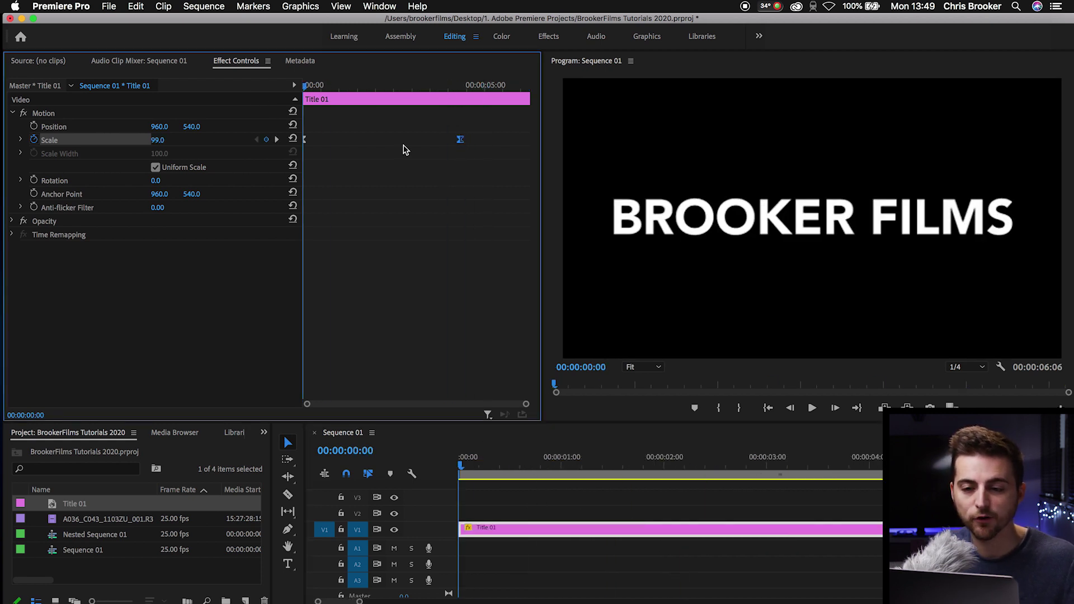
{"action": "key", "text": "space"}
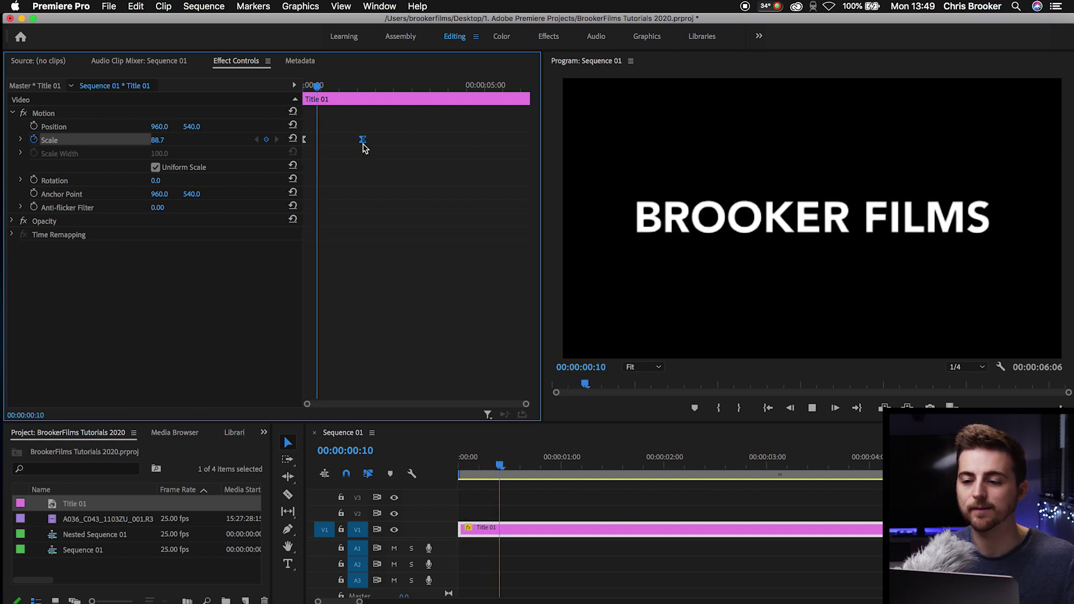